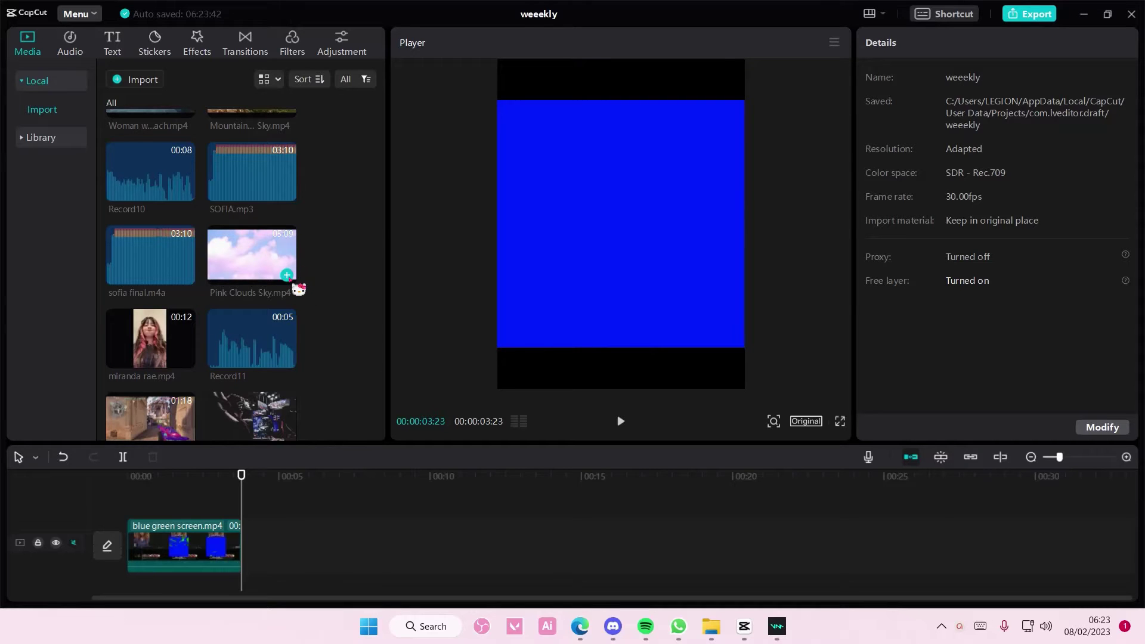
# Step: Add the Pink Clouds Sky clip on its own track and enlarge it to fill the frame
pyautogui.click(287, 275)
pyautogui.moveTo(297, 543); pyautogui.dragTo(155, 503)
pyautogui.moveTo(746, 293); pyautogui.dragTo(885, 404)
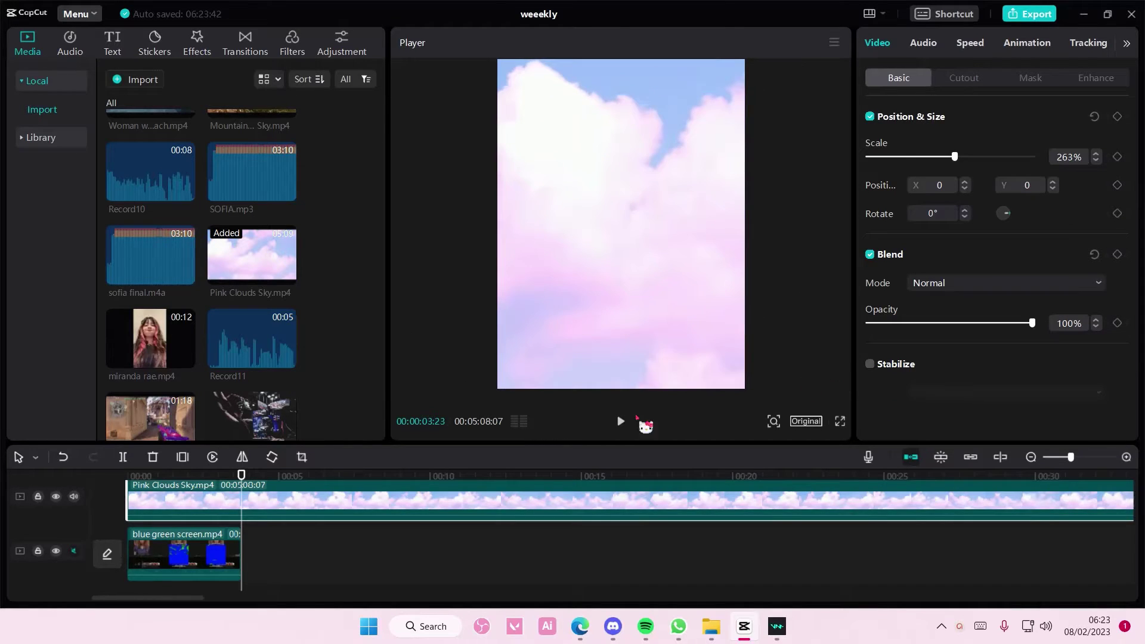
# Step: Move the blue green screen clip above the clouds and set the playhead to 00:00:02:19
pyautogui.moveTo(218, 569); pyautogui.dragTo(194, 503)
pyautogui.scroll(-1, 242, 496)
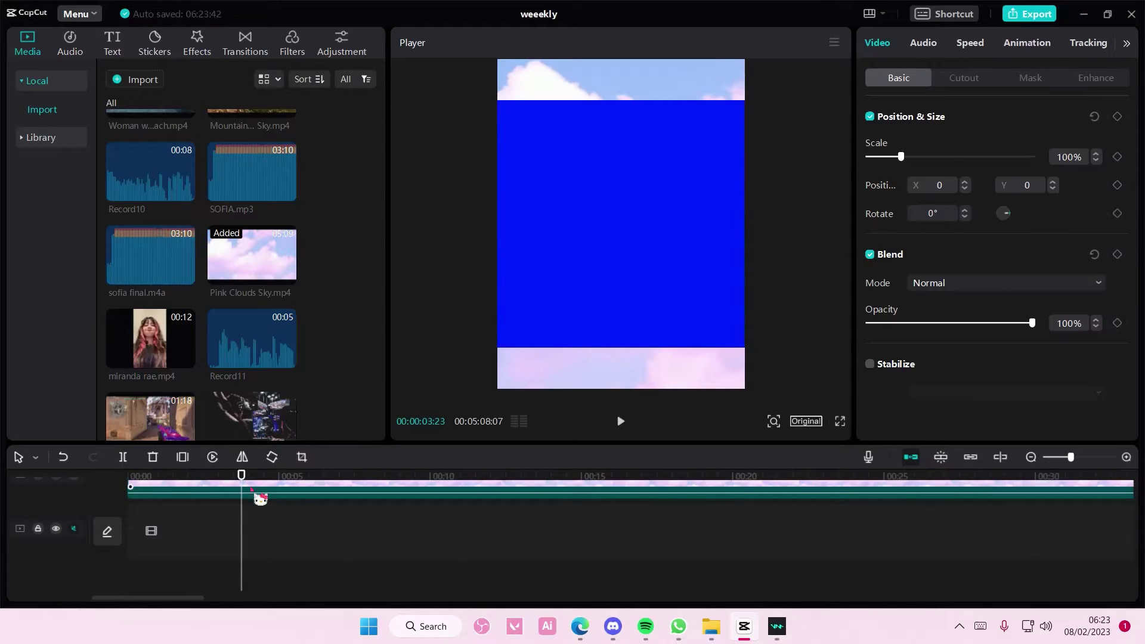
pyautogui.click(254, 548)
pyautogui.moveTo(239, 489); pyautogui.dragTo(237, 490)
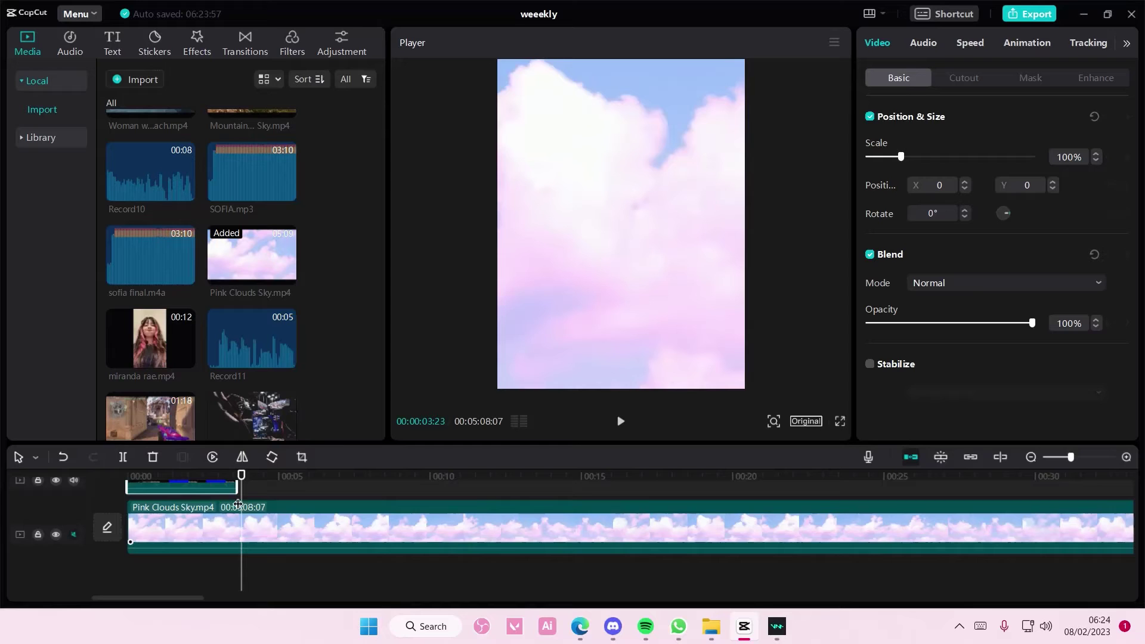
pyautogui.hotkey('ctrl', 'z')
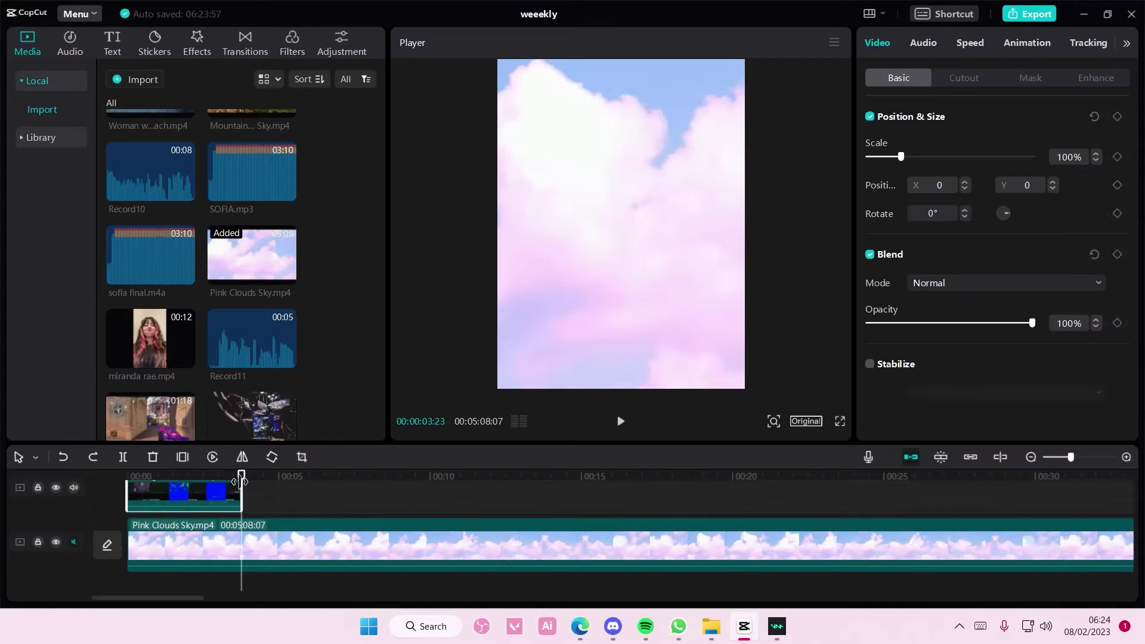
pyautogui.click(241, 482)
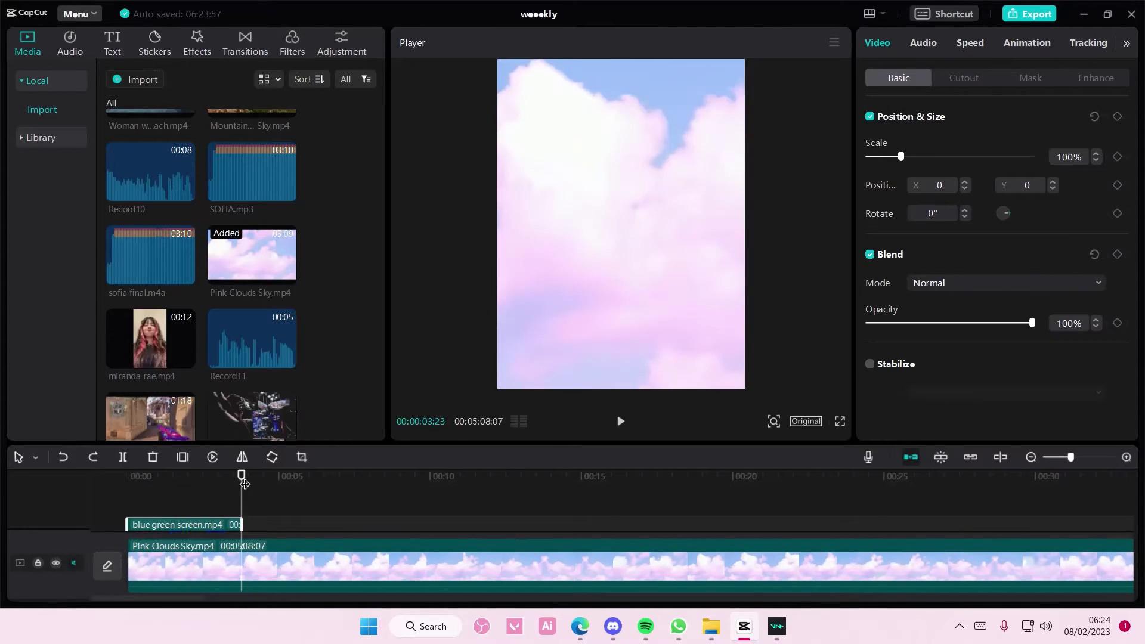
pyautogui.moveTo(242, 482); pyautogui.dragTo(127, 477)
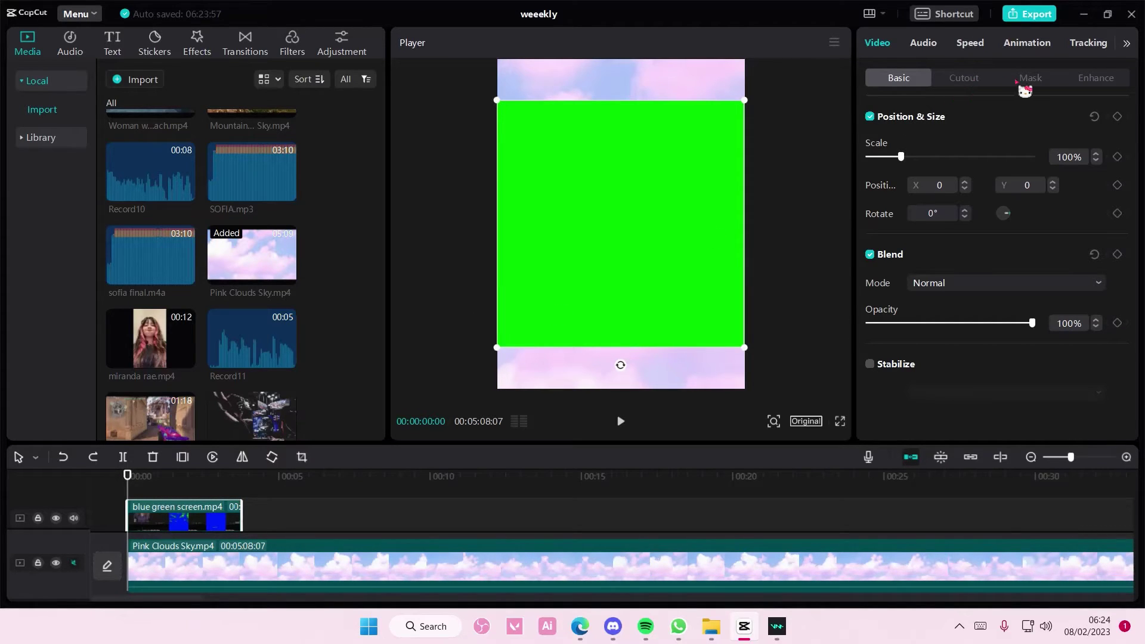
# Step: Try chroma-keying the overlay by sampling its green and raising the key strength
pyautogui.click(977, 83)
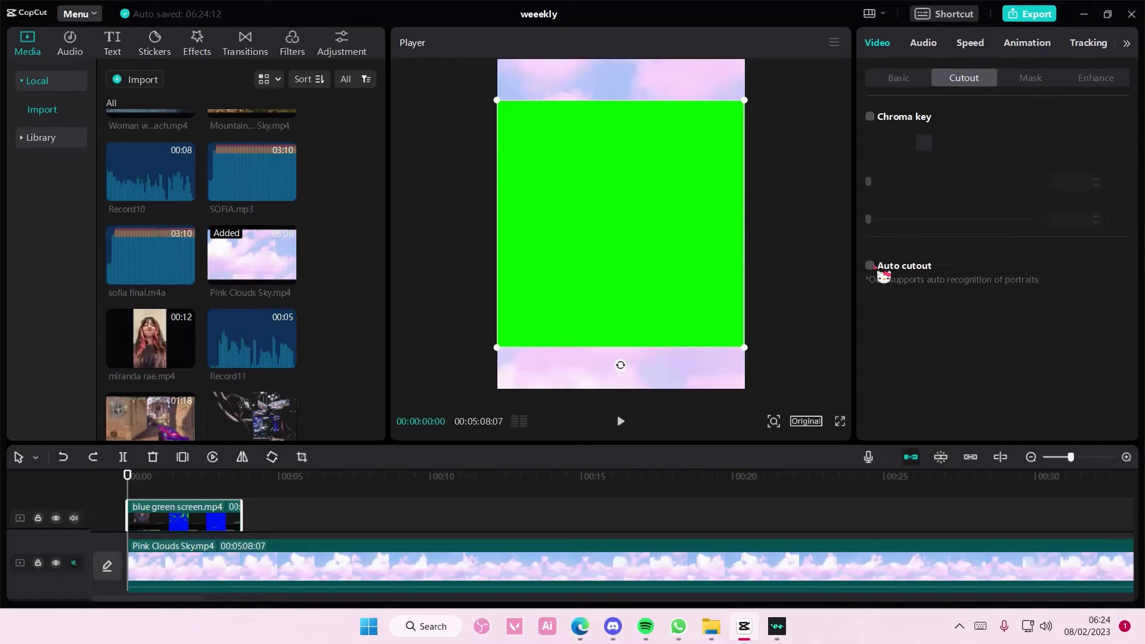
pyautogui.click(870, 117)
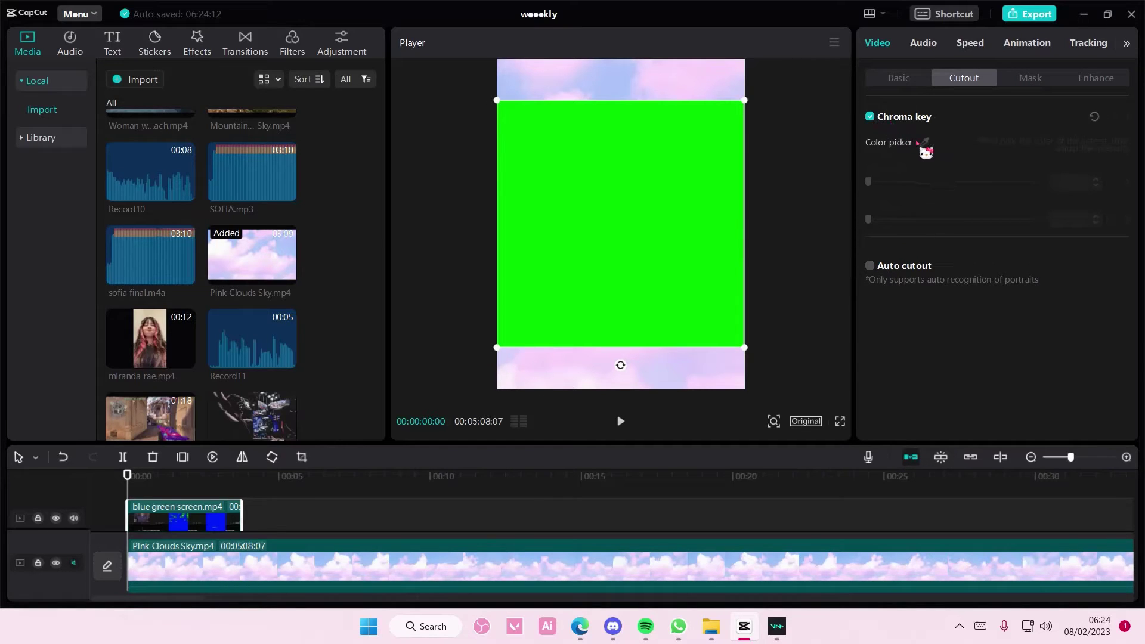
pyautogui.click(924, 143)
pyautogui.click(701, 179)
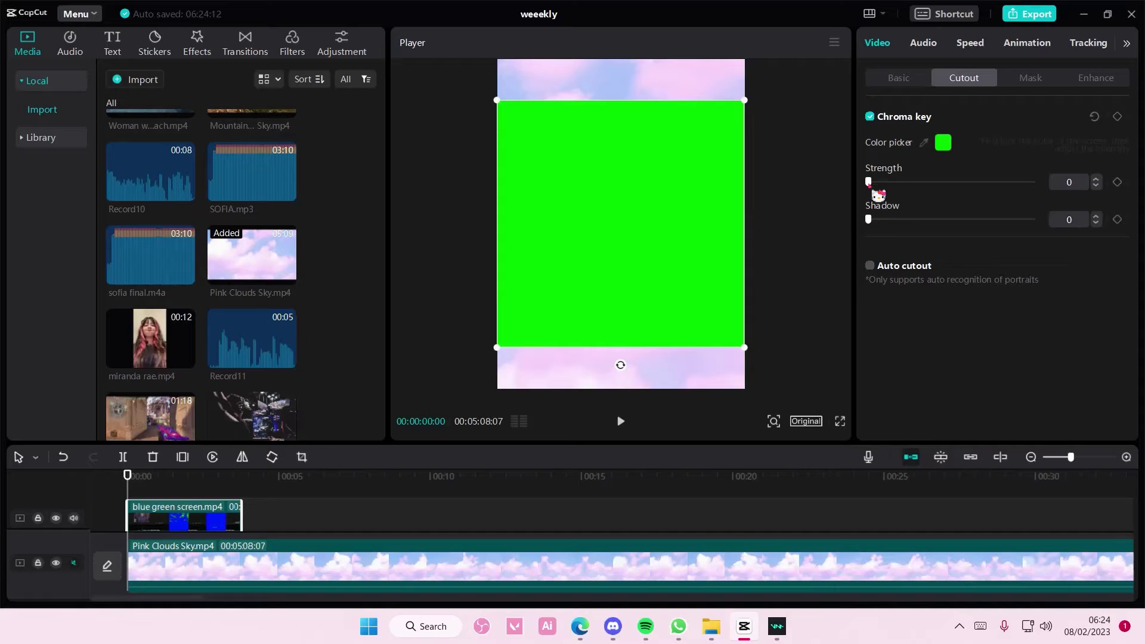
pyautogui.moveTo(868, 182); pyautogui.dragTo(904, 182)
# Step: Undo the strength change and delete the Pink Clouds Sky clip
pyautogui.hotkey('ctrl', 'z')
pyautogui.click(495, 567)
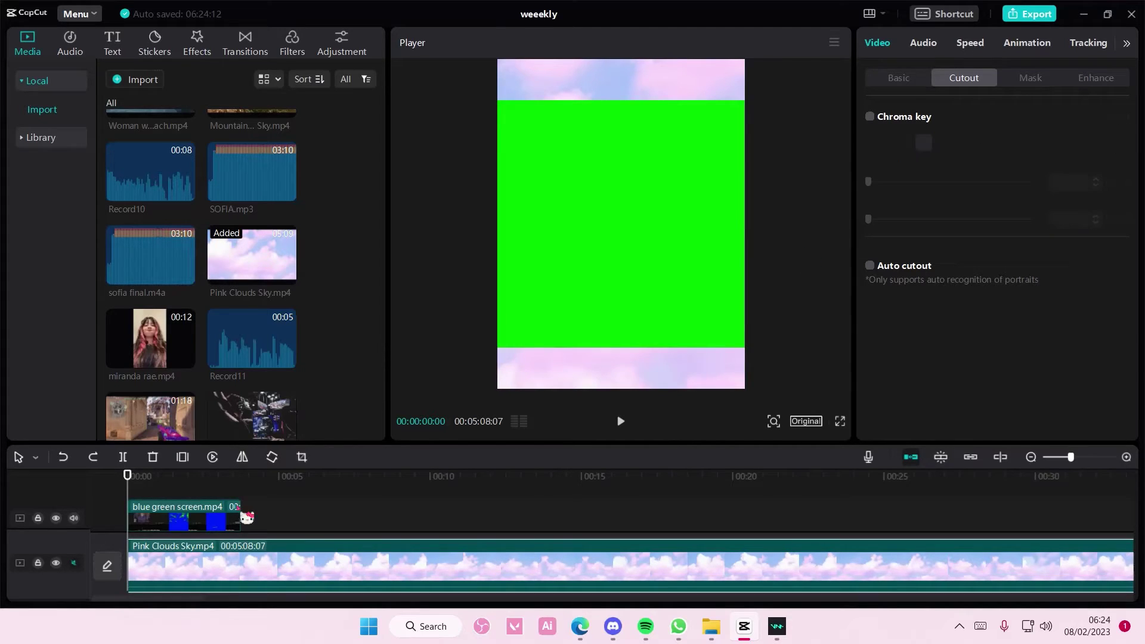
pyautogui.press('Delete')
# Step: Add the selfie clip to the main track, enlarge it, and set the canvas to 1:1
pyautogui.click(186, 359)
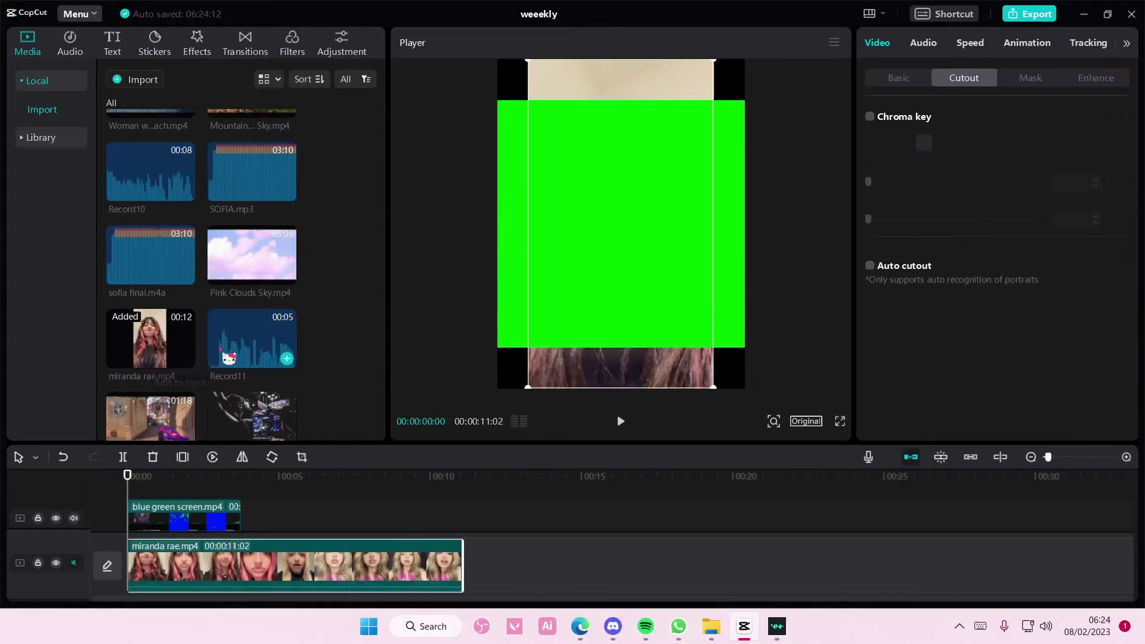
pyautogui.moveTo(722, 391); pyautogui.dragTo(751, 417)
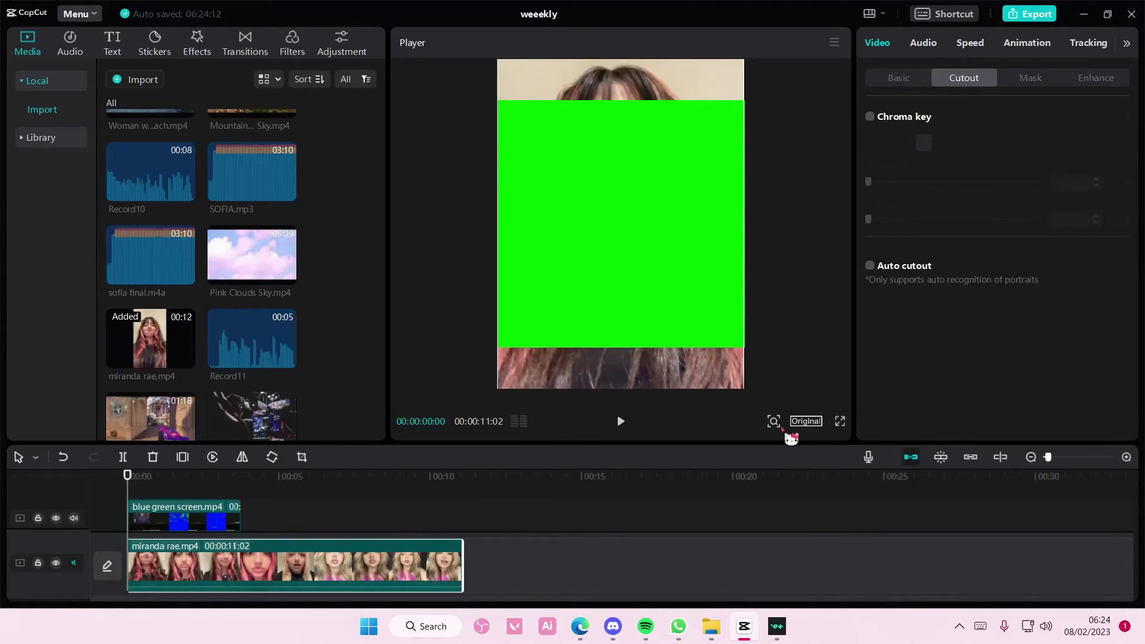
pyautogui.click(806, 422)
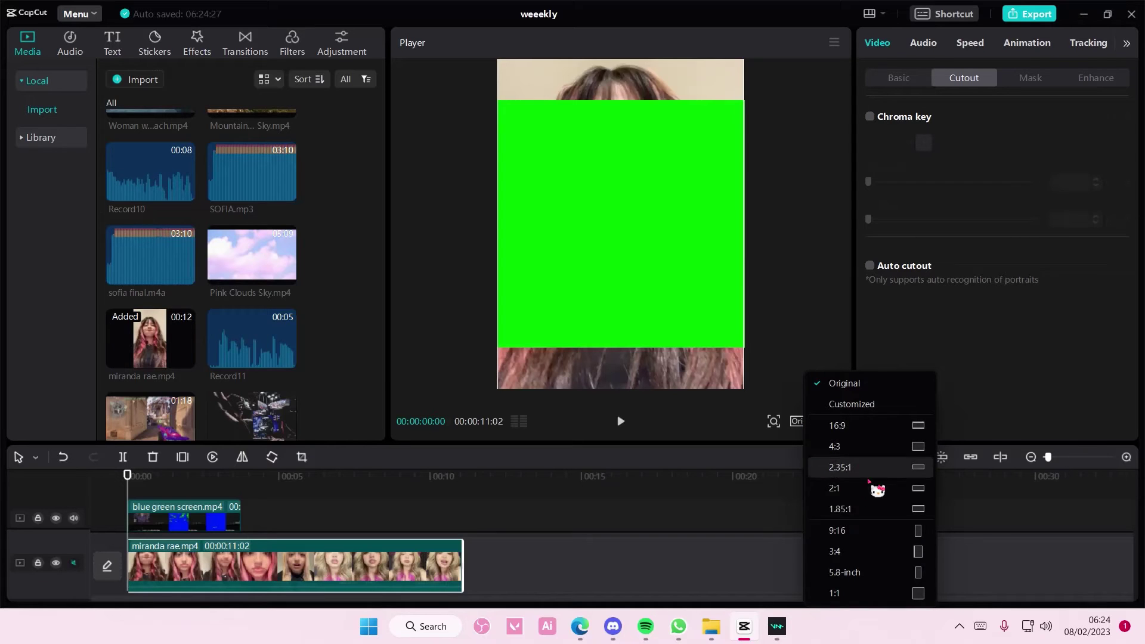
pyautogui.click(835, 594)
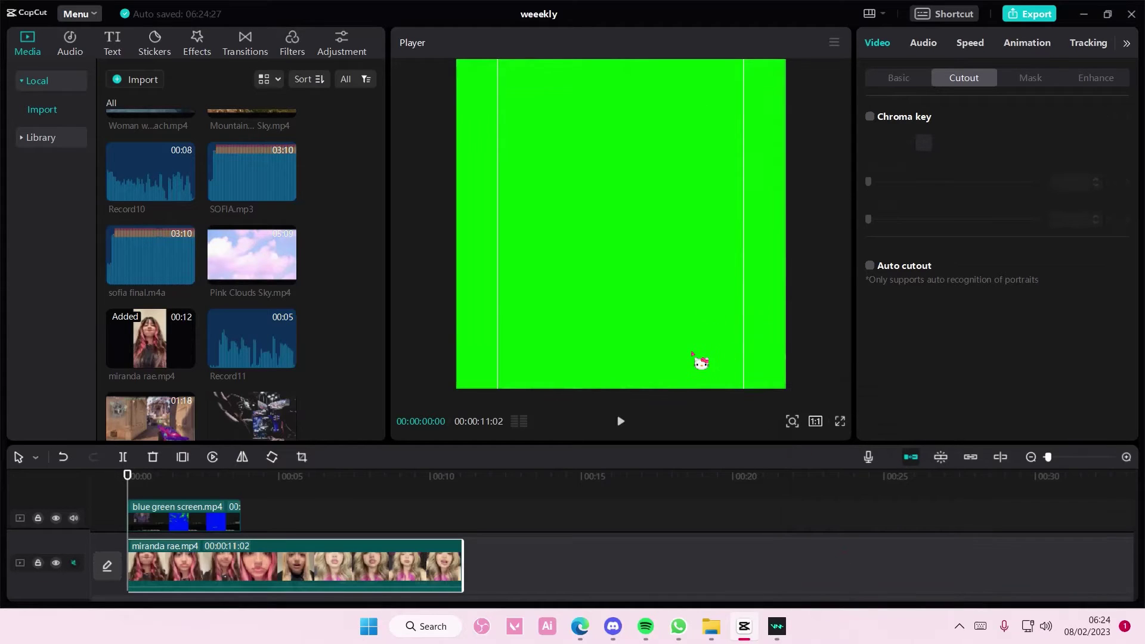
# Step: Hide the green screen track, fit the selfie clip to the square frame, and trim it to 00:00:05:05
pyautogui.click(55, 518)
pyautogui.moveTo(682, 210); pyautogui.dragTo(694, 244)
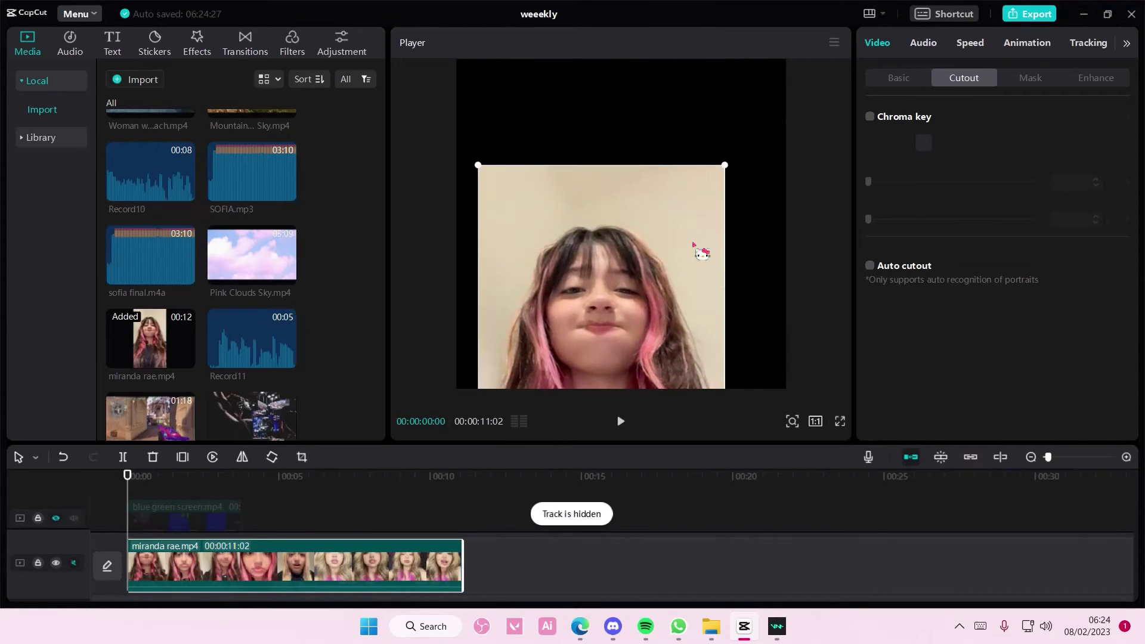
pyautogui.moveTo(725, 165); pyautogui.dragTo(770, 122)
pyautogui.moveTo(724, 200); pyautogui.dragTo(749, 164)
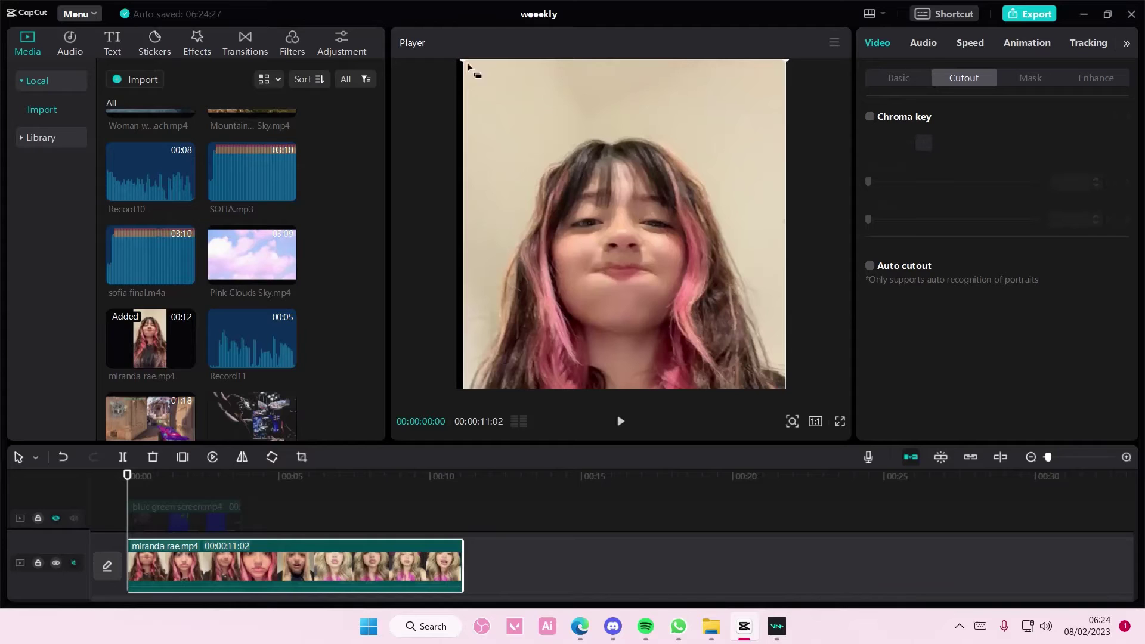
pyautogui.moveTo(467, 66); pyautogui.dragTo(466, 66)
pyautogui.moveTo(634, 226); pyautogui.dragTo(634, 197)
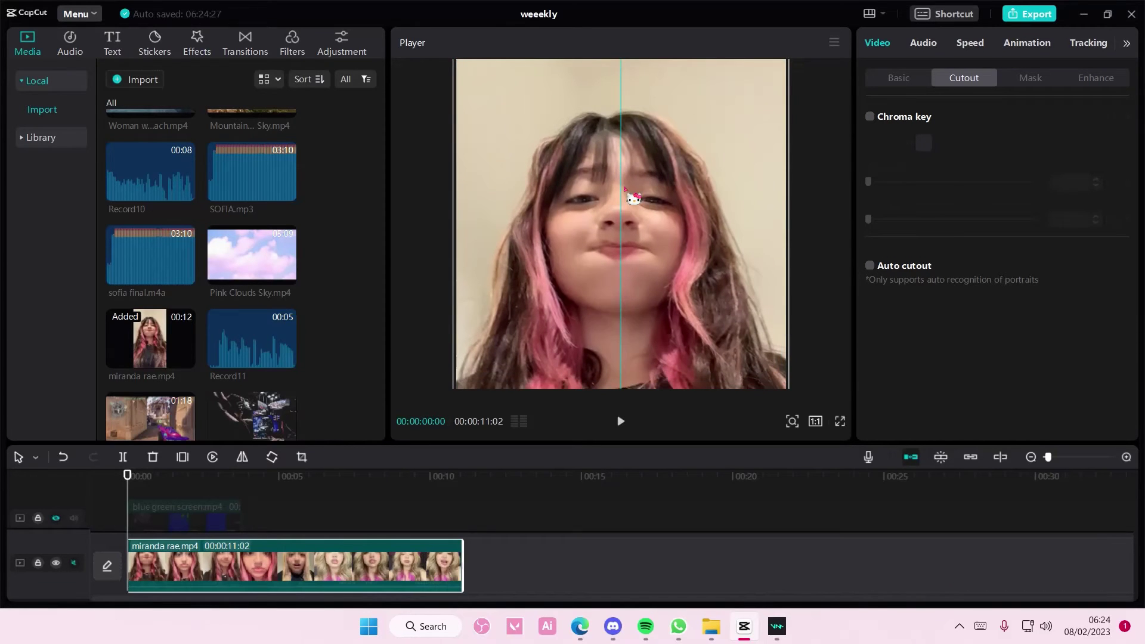
pyautogui.moveTo(130, 561); pyautogui.dragTo(309, 570)
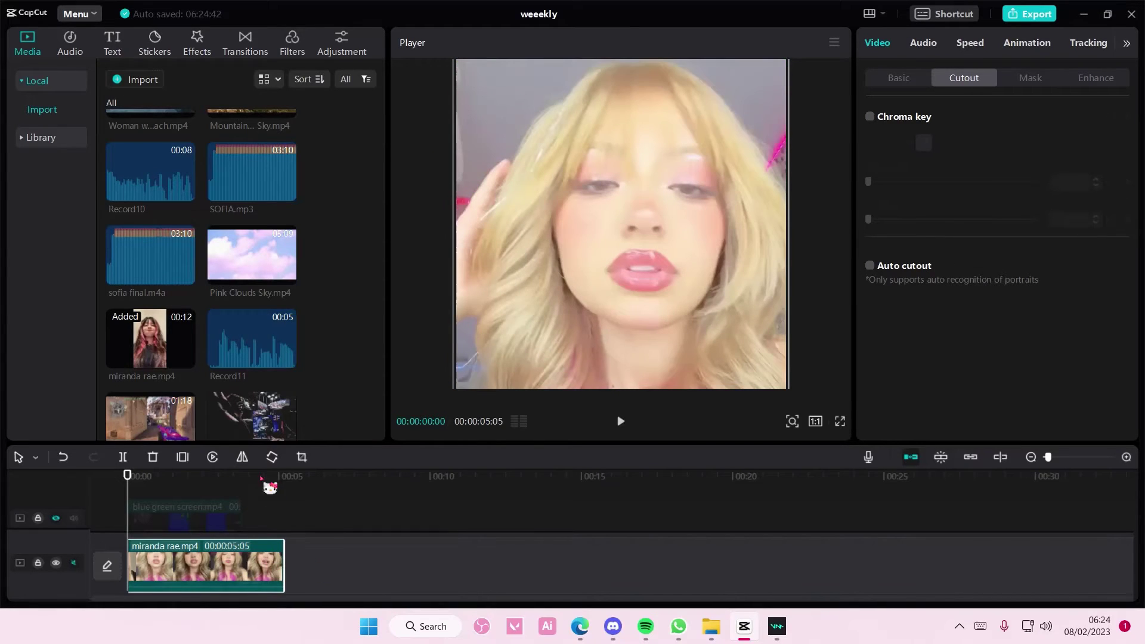
# Step: Show the green screen track again and chroma-key its background with strength 6 and shadow 19
pyautogui.click(58, 518)
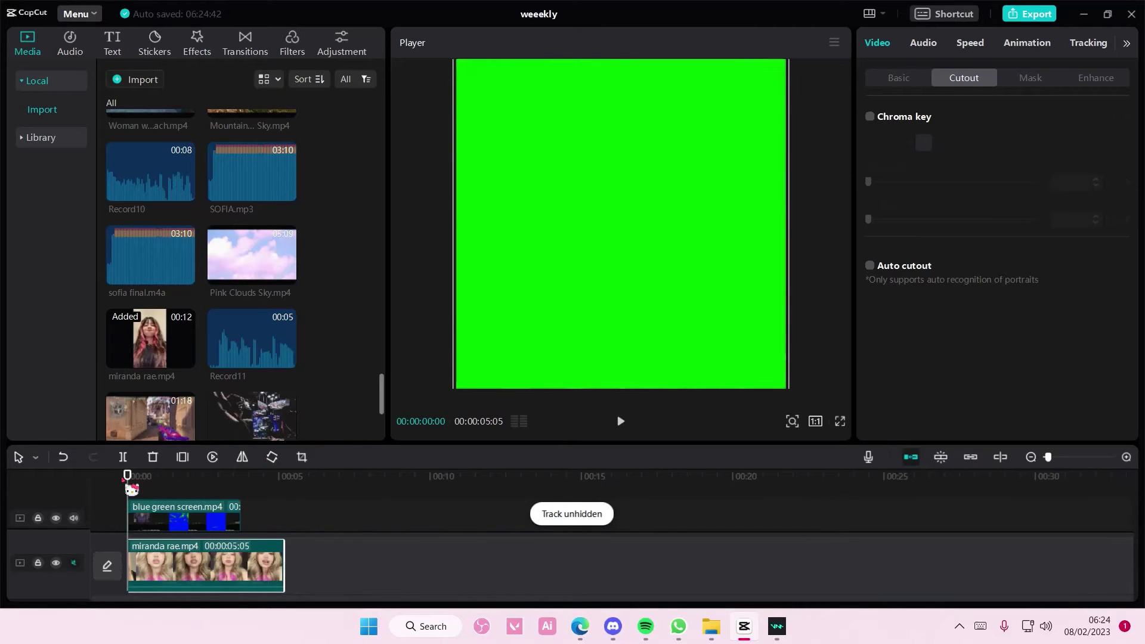
pyautogui.press('space')
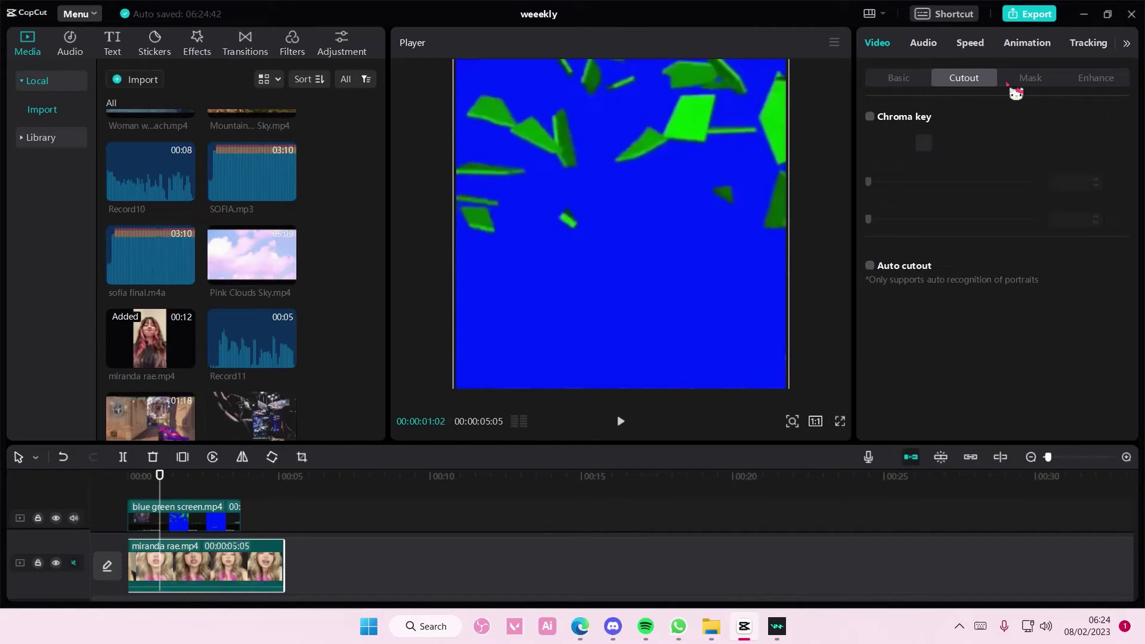
pyautogui.click(871, 117)
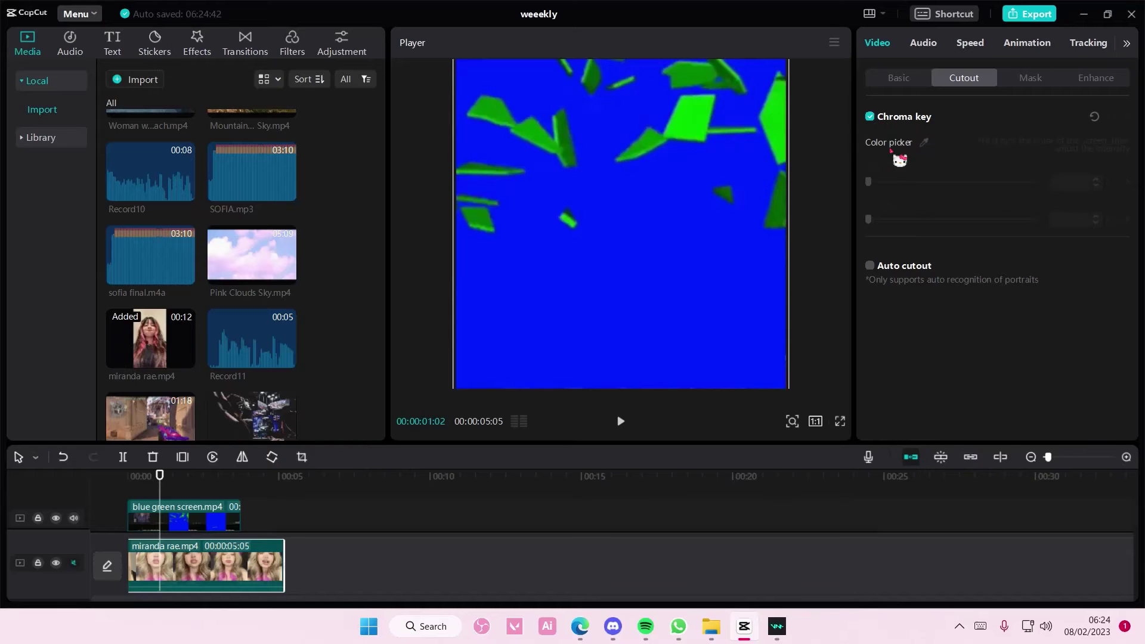
pyautogui.click(924, 145)
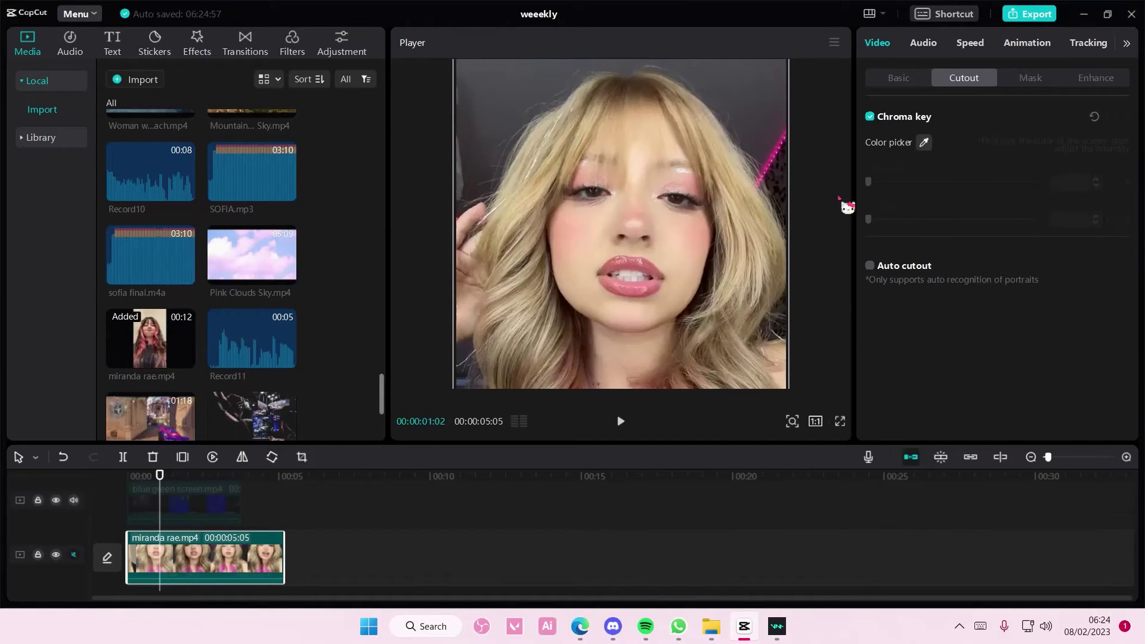
pyautogui.click(881, 181)
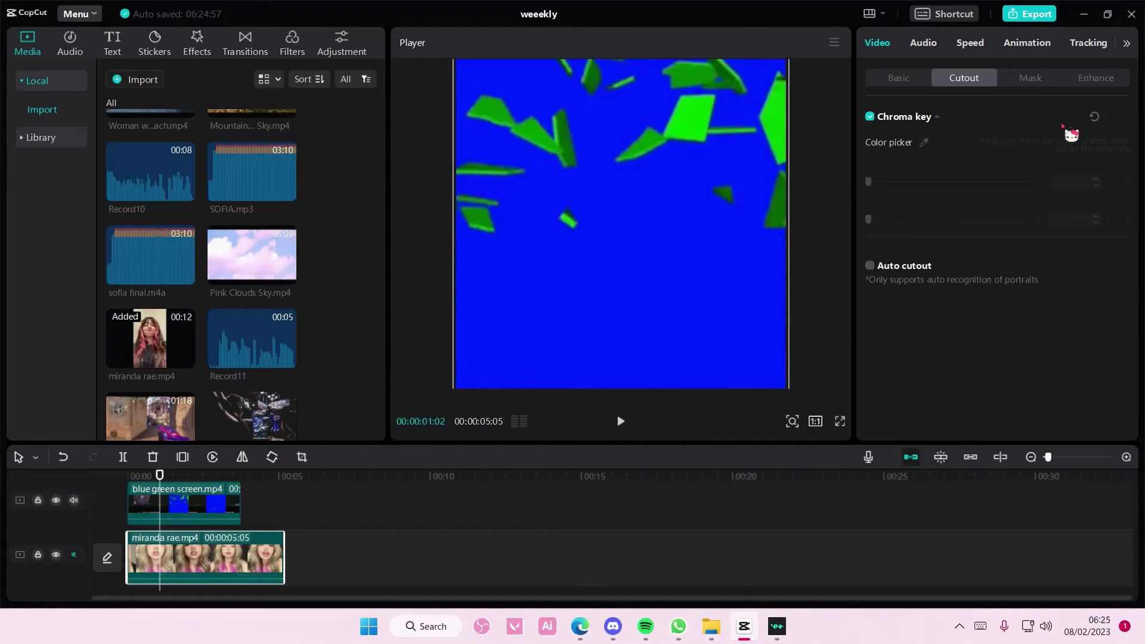
pyautogui.click(925, 144)
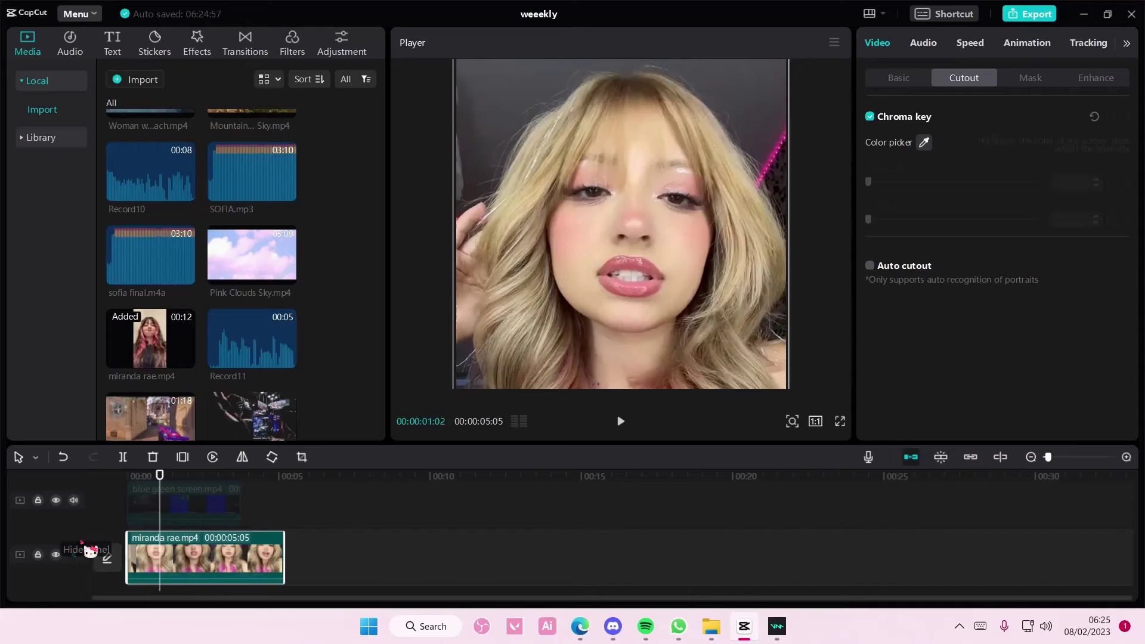
pyautogui.click(698, 286)
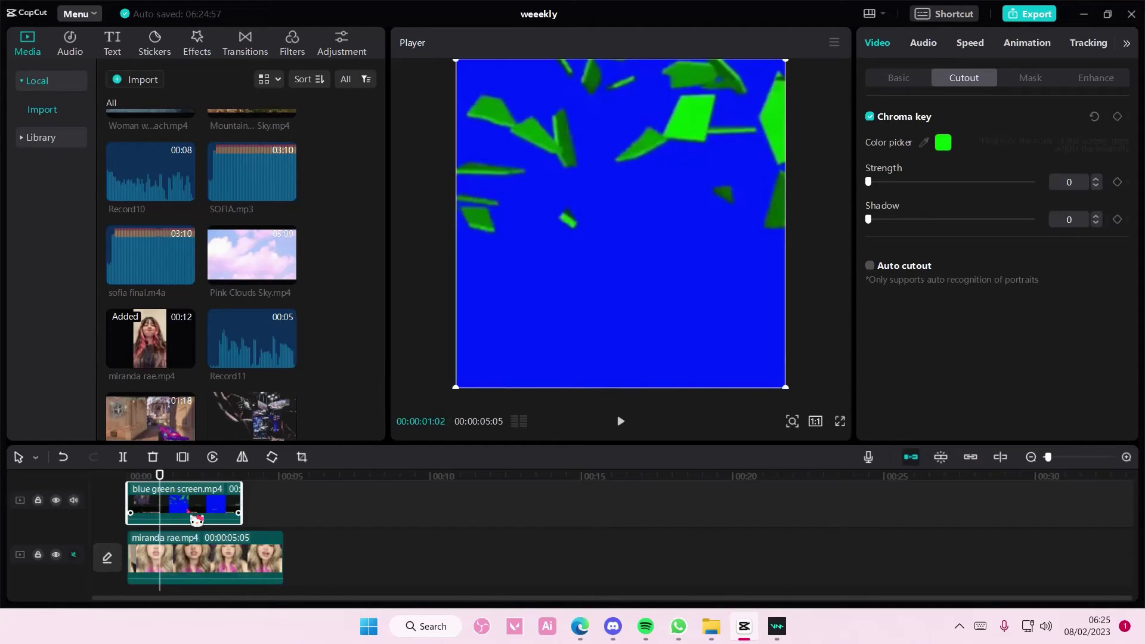
pyautogui.click(666, 236)
pyautogui.moveTo(868, 182); pyautogui.dragTo(1052, 195)
pyautogui.moveTo(894, 225)
pyautogui.mouseDown()
pyautogui.moveTo(1043, 247)
pyautogui.moveTo(895, 237)
pyautogui.mouseUp()
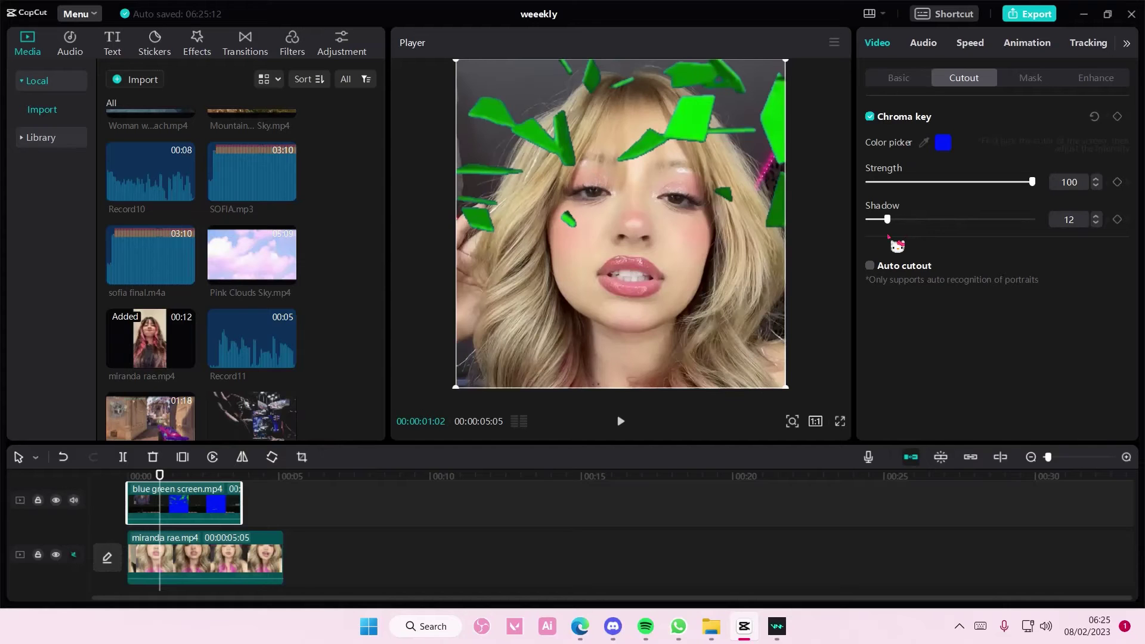
# Step: Preview the keyed overlay, then merge it and the portrait clip into a compound clip
pyautogui.press('space')
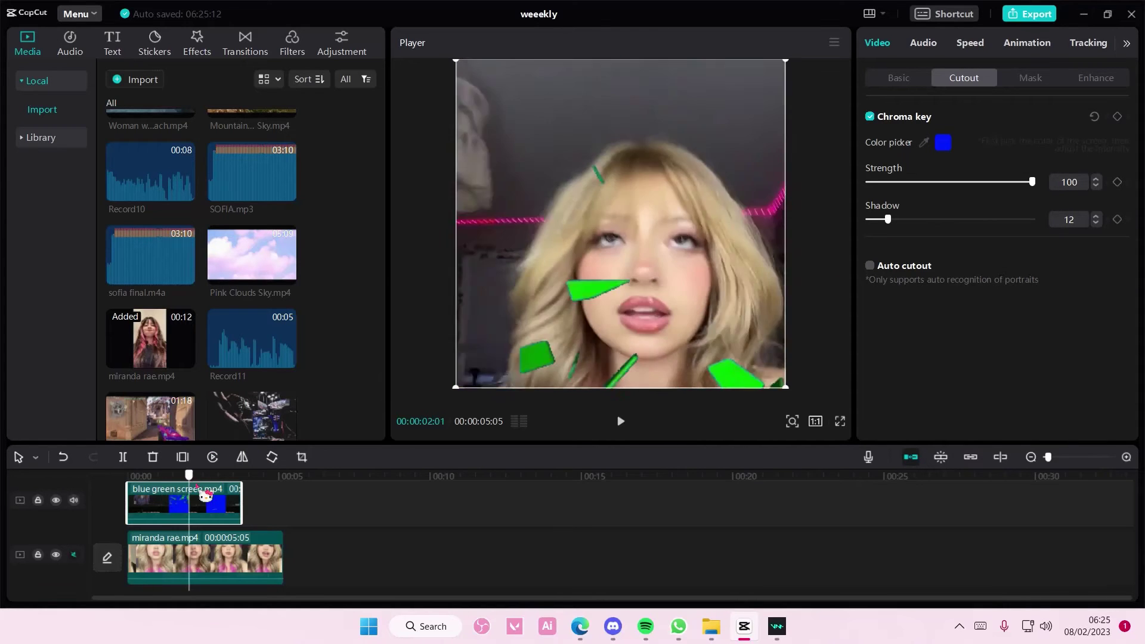
pyautogui.press('Home')
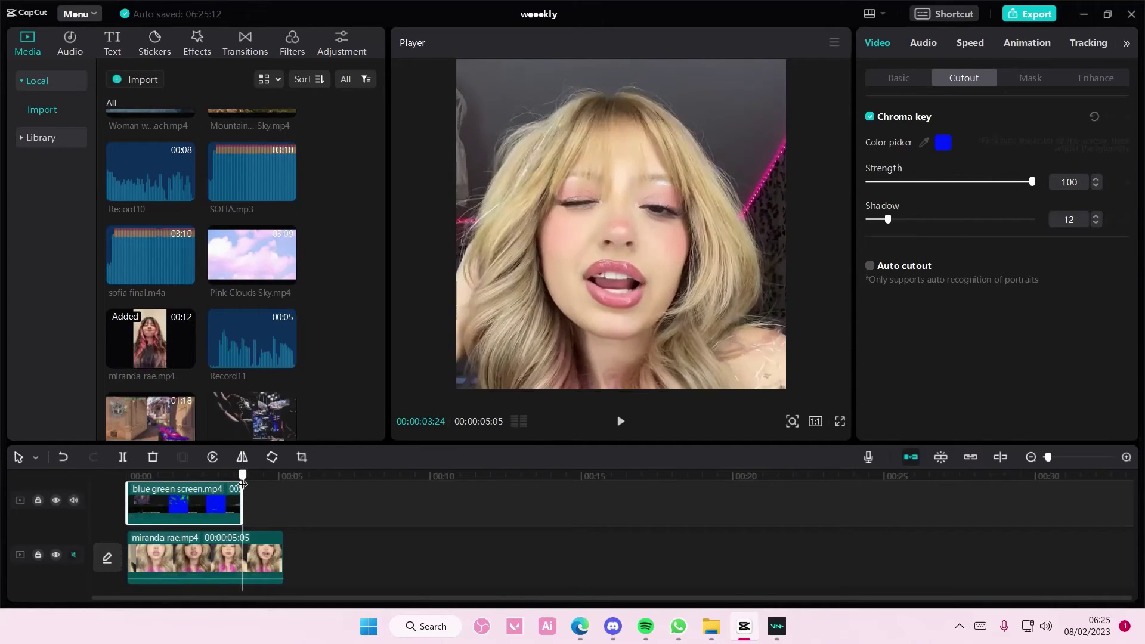
pyautogui.moveTo(319, 555); pyautogui.dragTo(204, 509)
pyautogui.rightClick(198, 501)
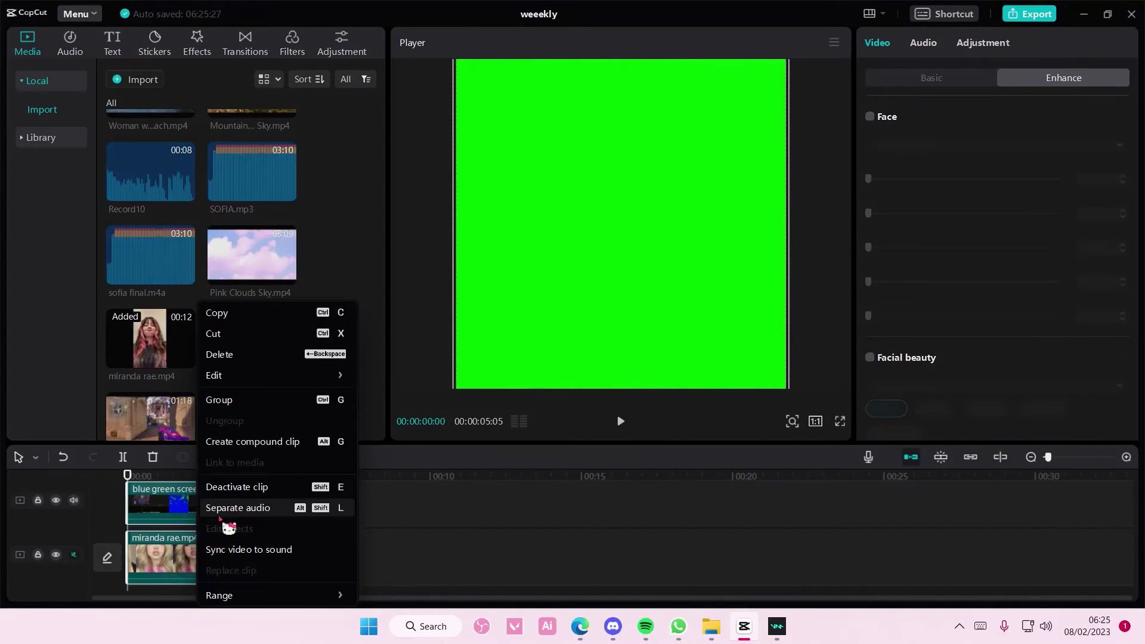
pyautogui.click(246, 448)
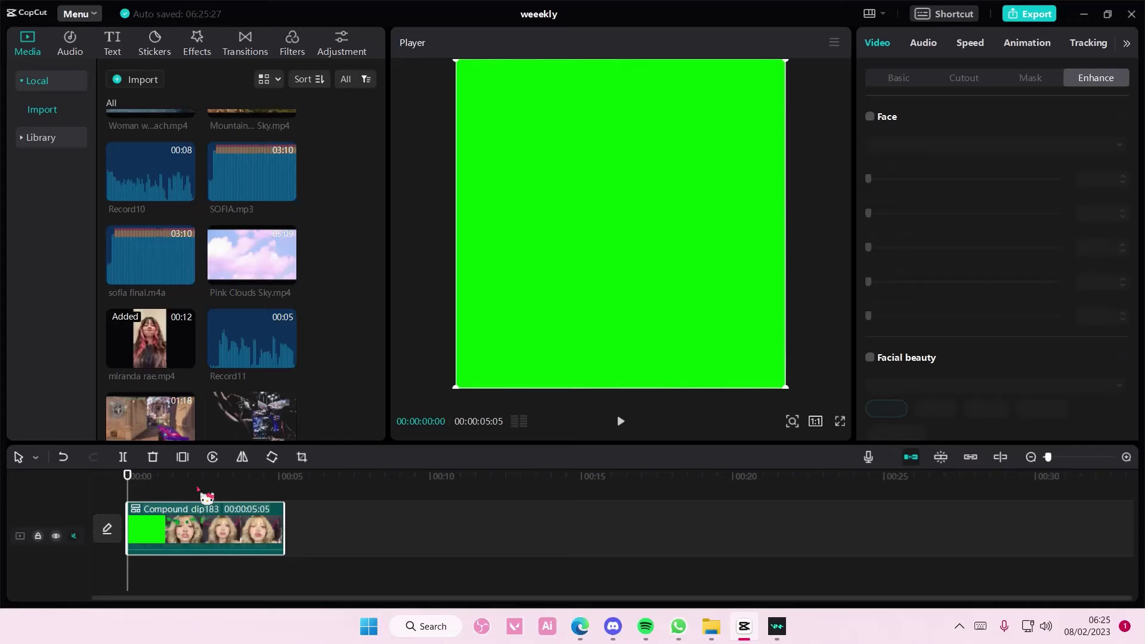
# Step: Add the Pink Clouds Sky video and scale it to fill the square canvas
pyautogui.moveTo(287, 284)
pyautogui.click(287, 278)
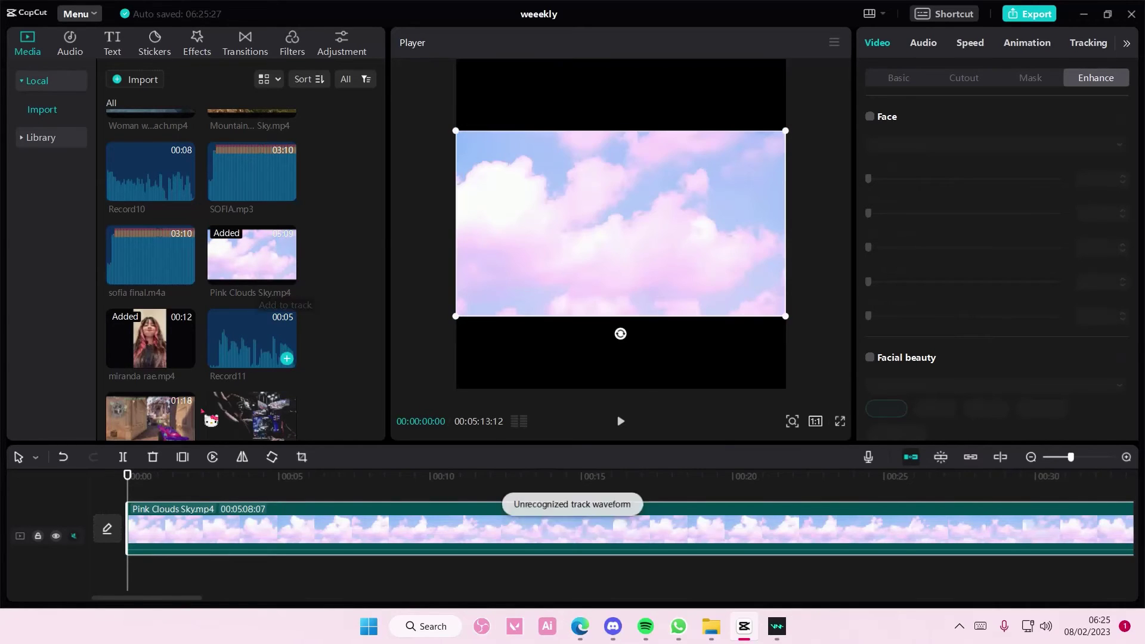
pyautogui.click(1031, 457)
pyautogui.click(1031, 457)
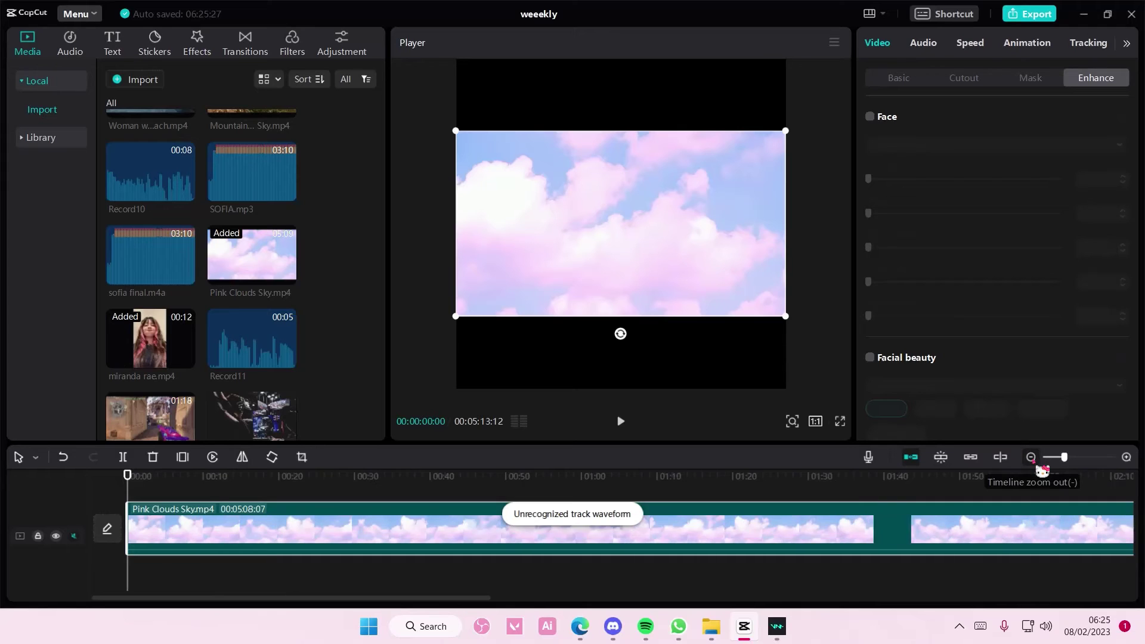
pyautogui.click(1031, 457)
pyautogui.click(1031, 457)
pyautogui.moveTo(786, 316); pyautogui.dragTo(866, 408)
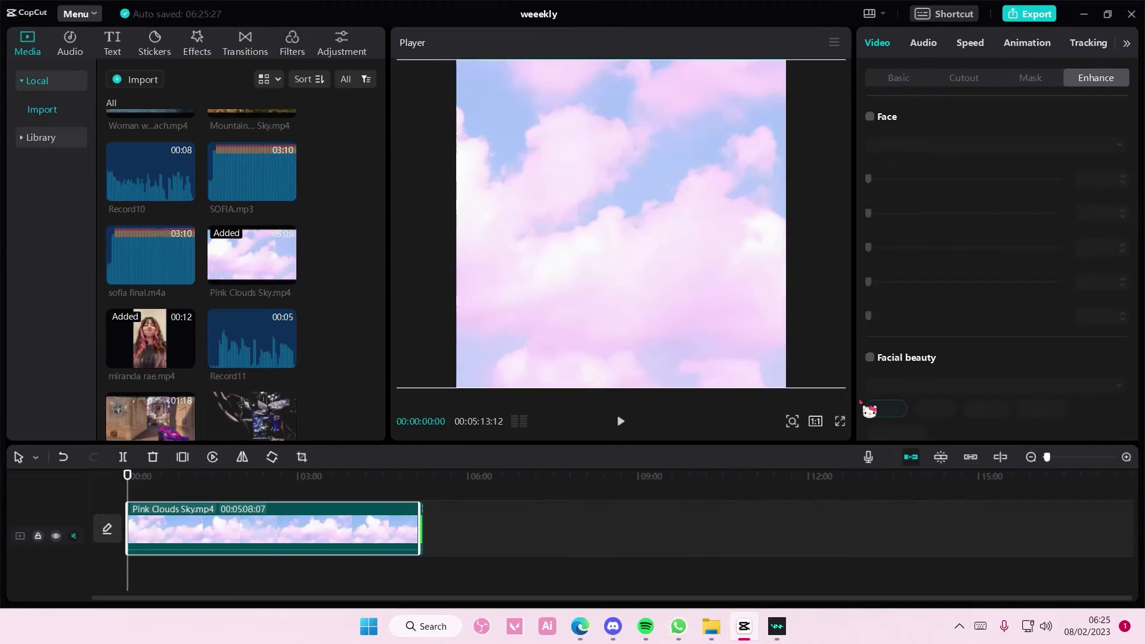
# Step: Cut the clouds clip at 00:14:18, delete the rest, and move the compound clip above it
pyautogui.moveTo(416, 524); pyautogui.dragTo(204, 524)
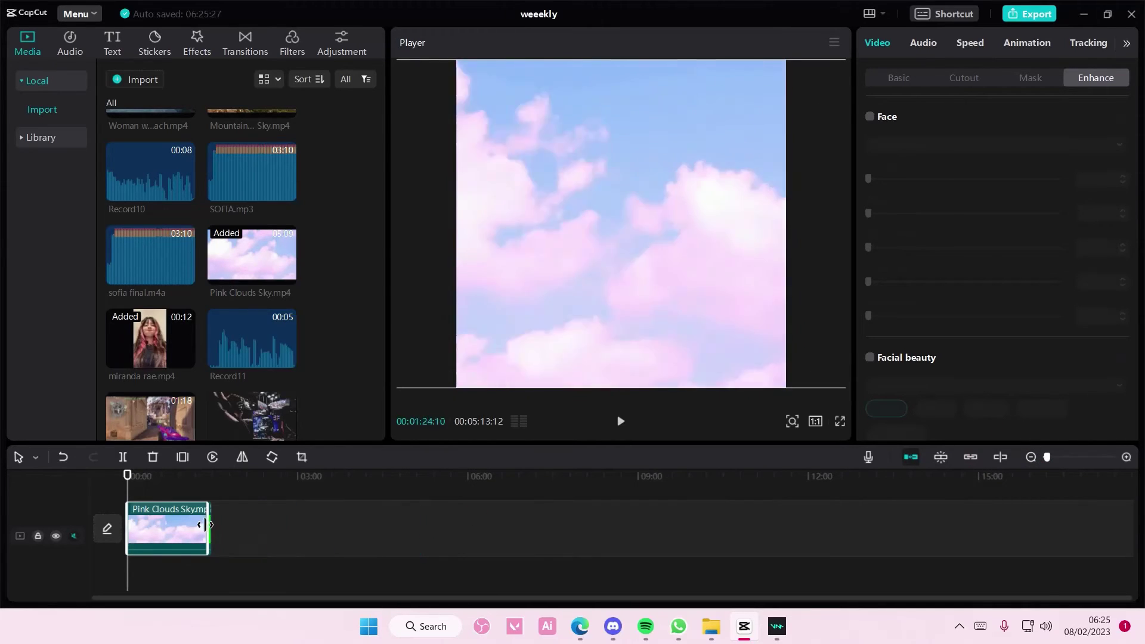
pyautogui.moveTo(1047, 457); pyautogui.dragTo(1066, 457)
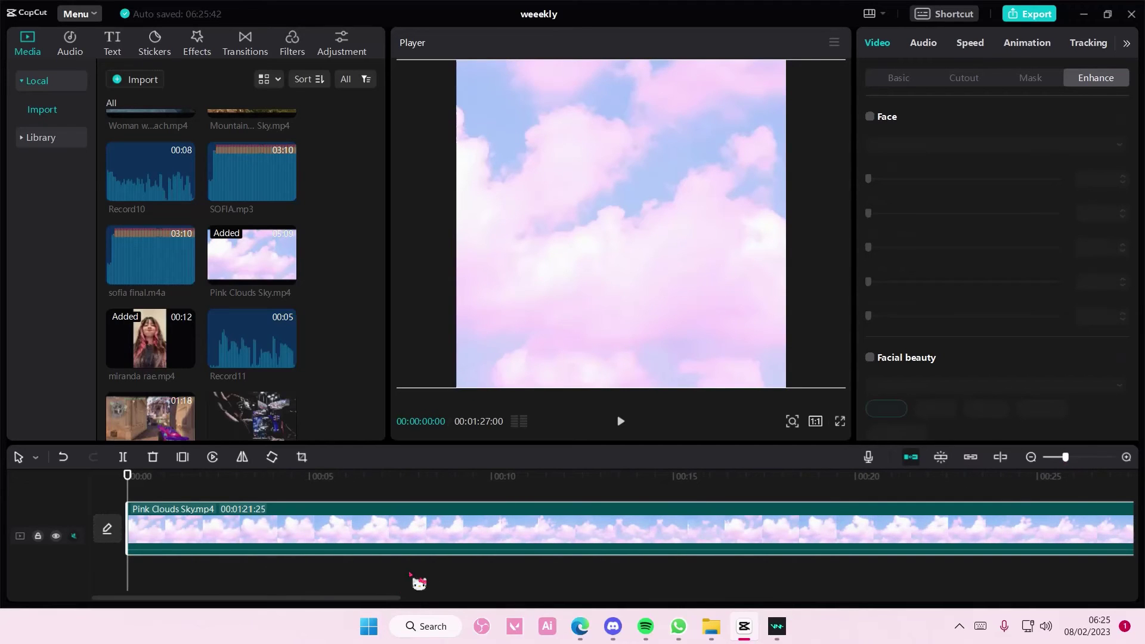
pyautogui.click(657, 528)
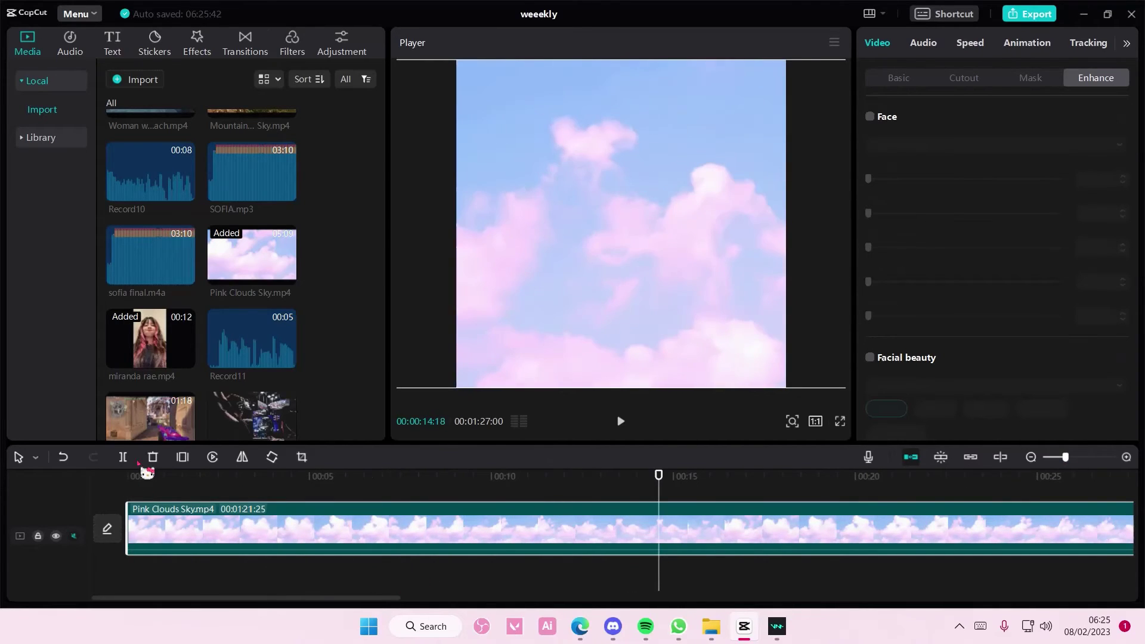
pyautogui.click(123, 457)
pyautogui.click(686, 528)
pyautogui.press('Delete')
pyautogui.moveTo(740, 525); pyautogui.dragTo(209, 498)
pyautogui.moveTo(151, 477); pyautogui.dragTo(89, 477)
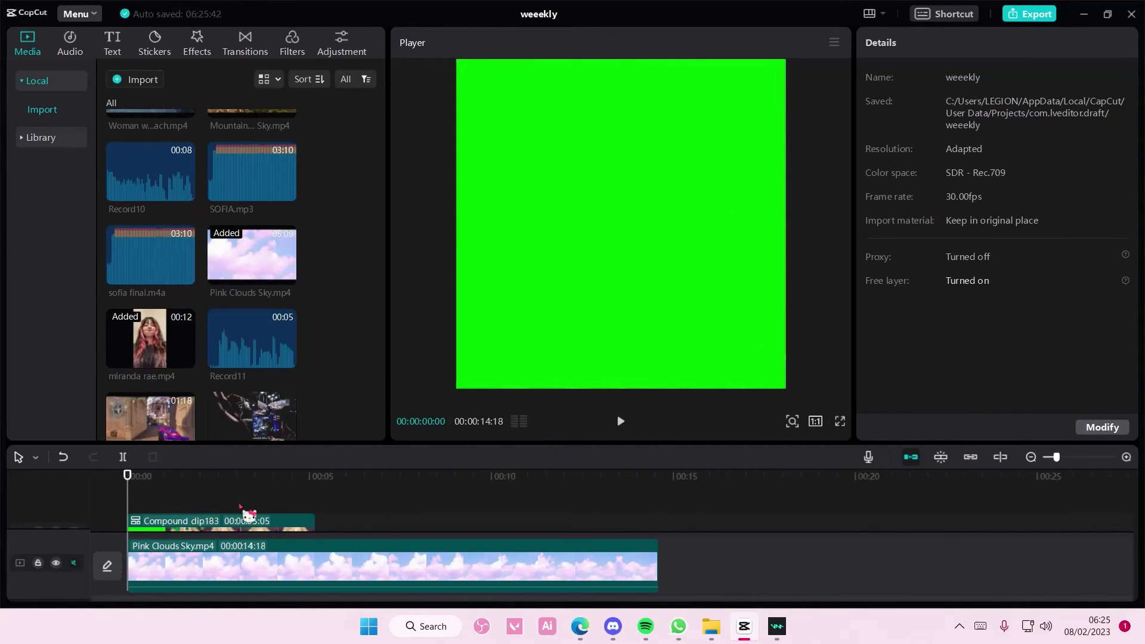
# Step: Chroma-key the compound clip's sampled green at strength 62 and shadow 26
pyautogui.click(244, 524)
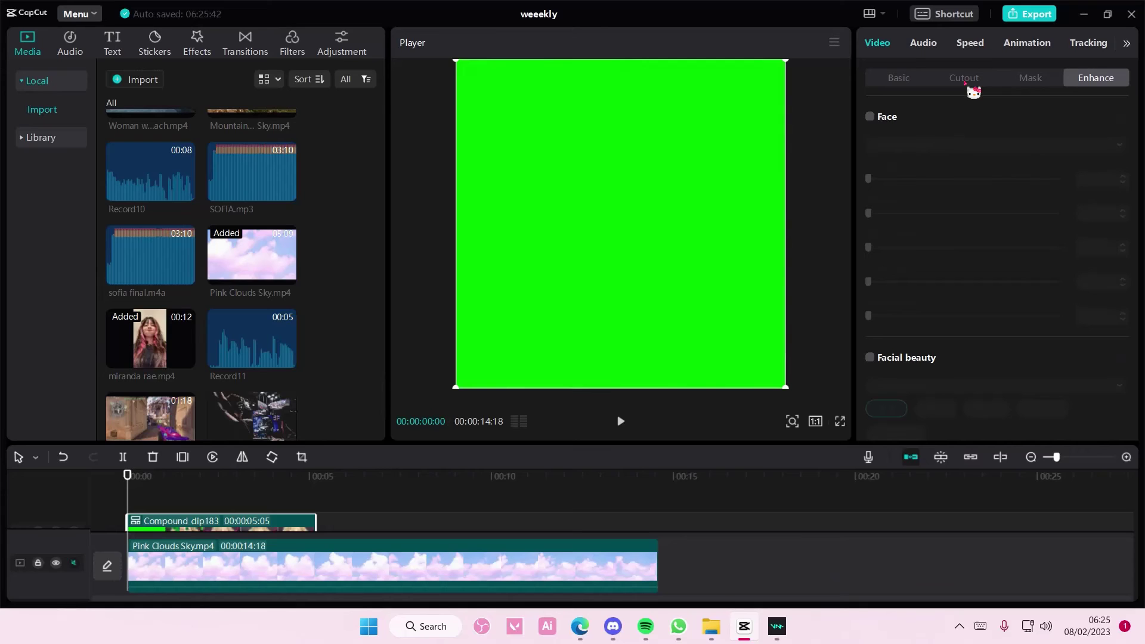
pyautogui.click(964, 80)
pyautogui.click(871, 117)
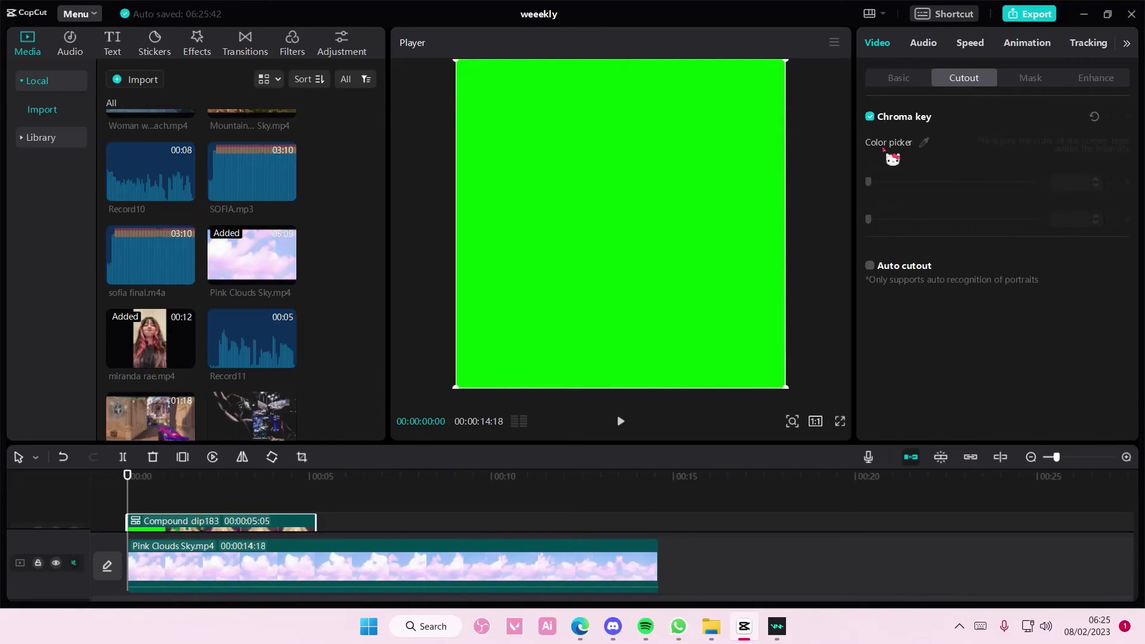
pyautogui.click(770, 195)
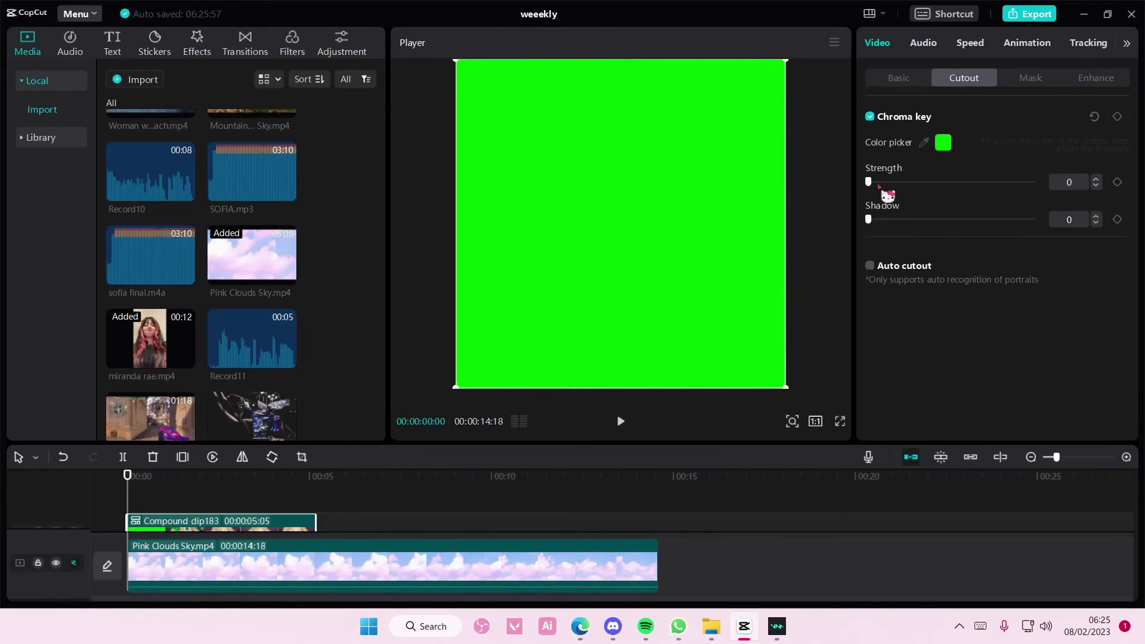
pyautogui.moveTo(880, 186); pyautogui.dragTo(925, 188)
pyautogui.moveTo(141, 493); pyautogui.dragTo(148, 493)
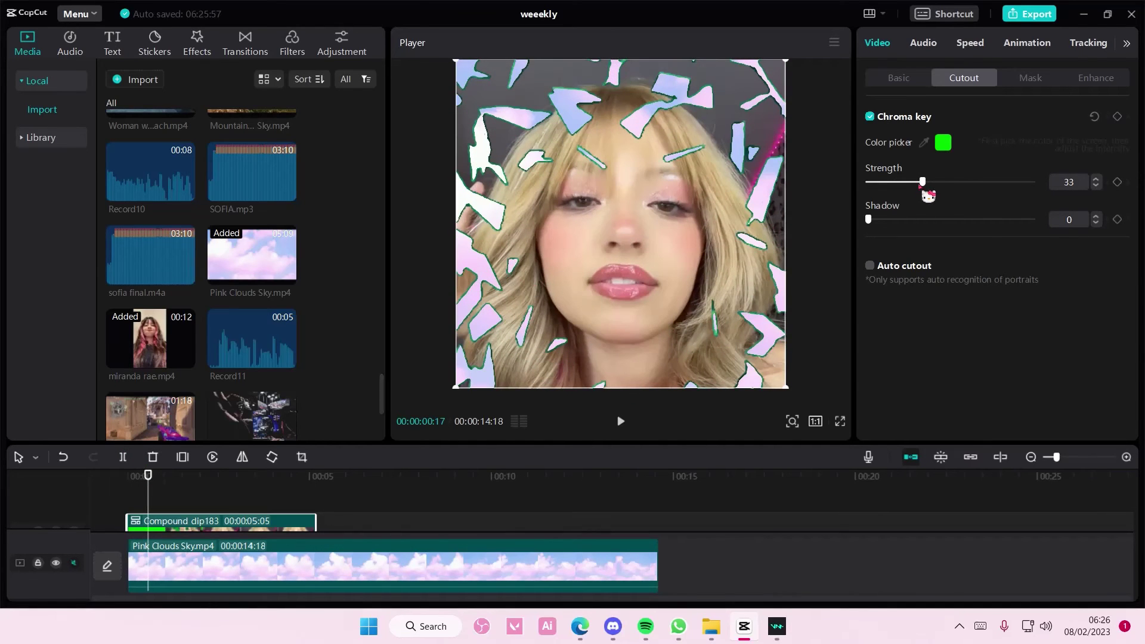
pyautogui.moveTo(924, 182); pyautogui.dragTo(1095, 205)
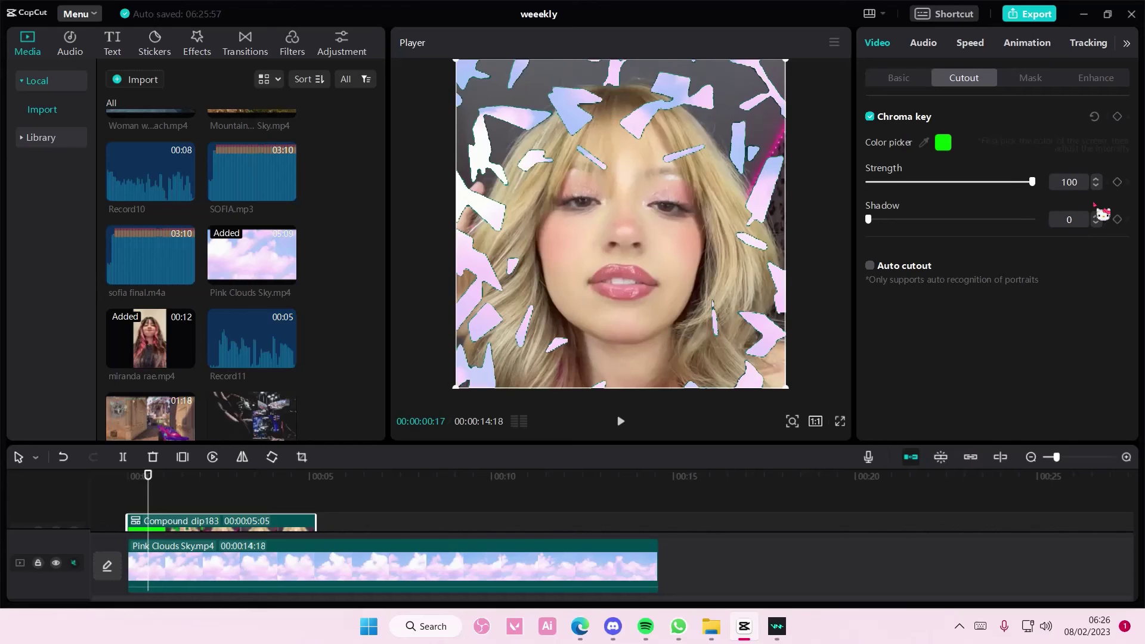
pyautogui.moveTo(878, 222); pyautogui.dragTo(911, 232)
pyautogui.moveTo(1046, 184); pyautogui.dragTo(964, 193)
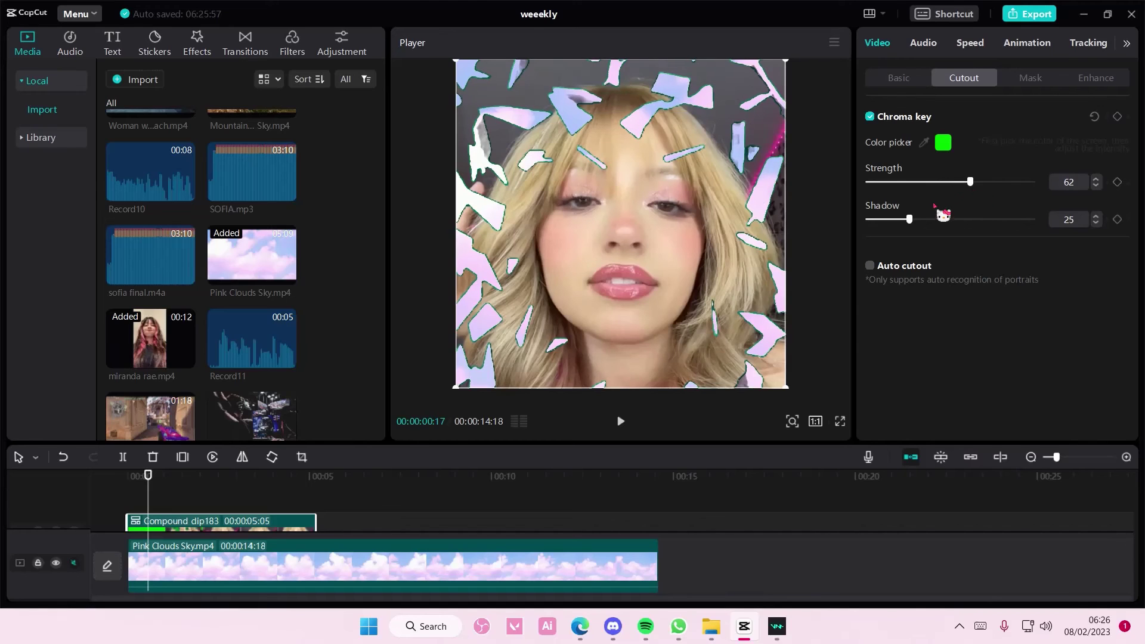
pyautogui.click(911, 221)
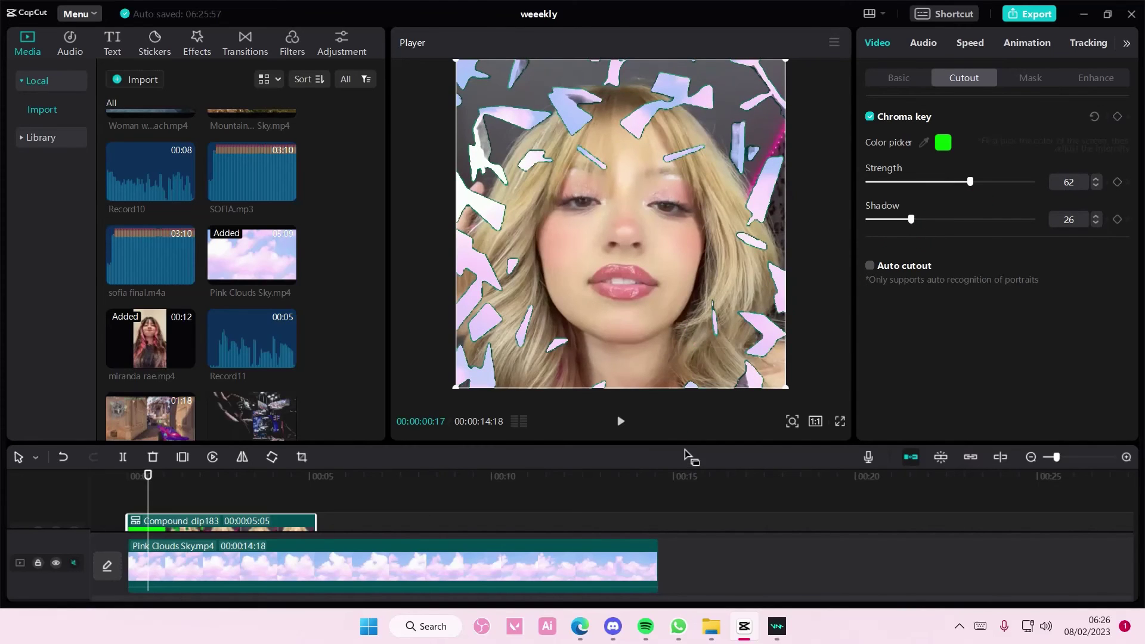
pyautogui.moveTo(683, 439); pyautogui.dragTo(693, 368)
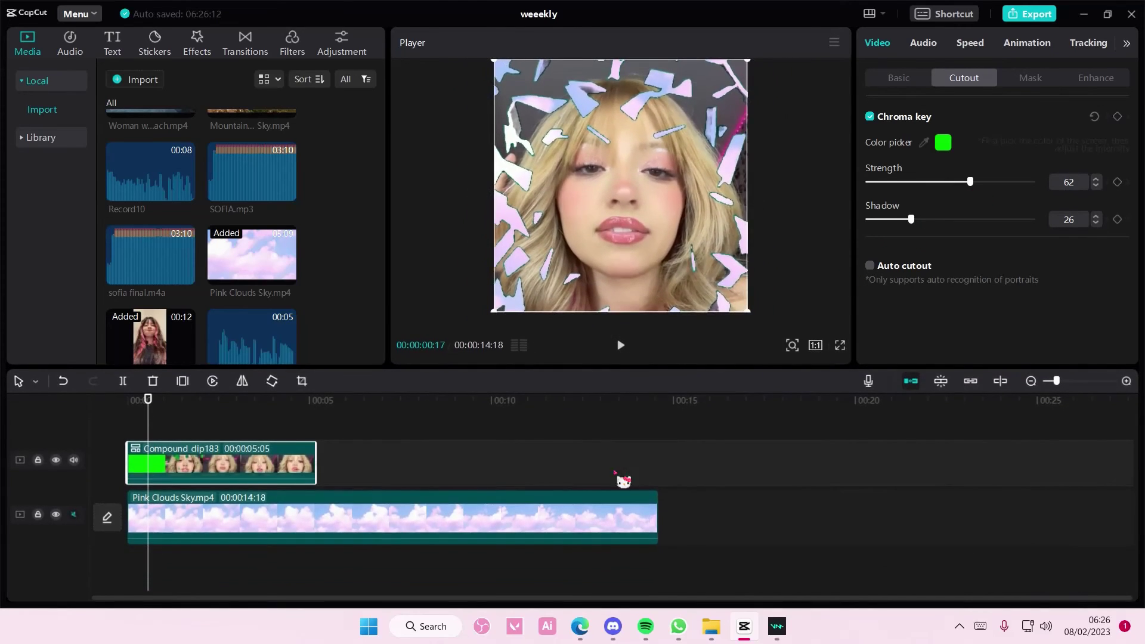
# Step: Trim the clouds clip to 00:00:05:04 and mute the compound clip's track
pyautogui.moveTo(656, 504); pyautogui.dragTo(311, 496)
pyautogui.moveTo(223, 430); pyautogui.dragTo(58, 432)
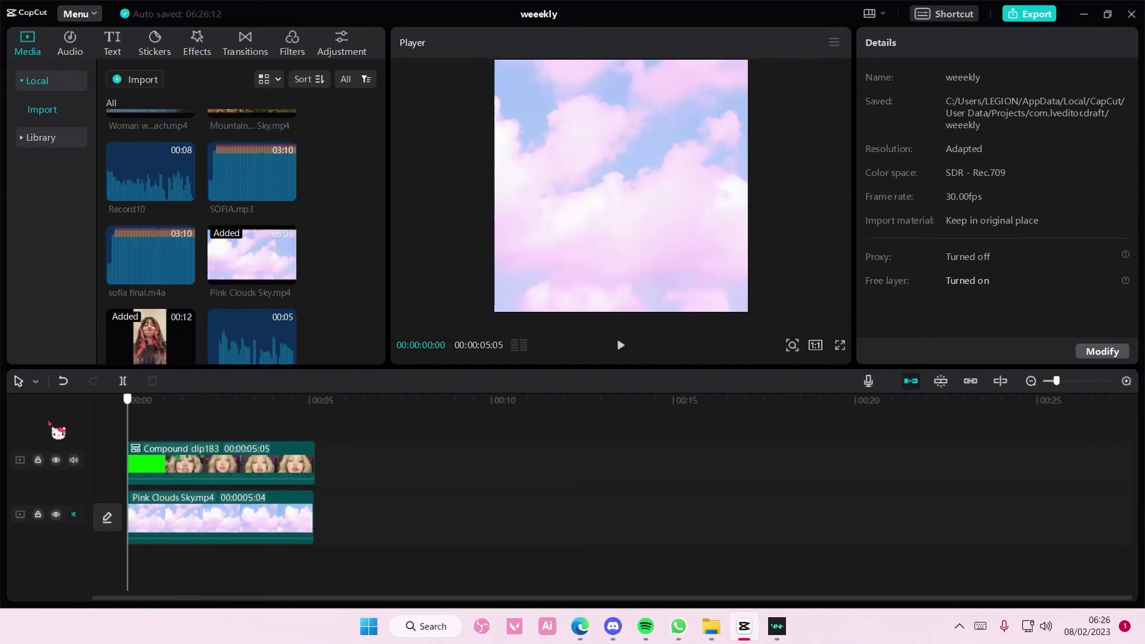
pyautogui.click(73, 460)
# Step: Play the finished video back from the start to check it
pyautogui.press('space')
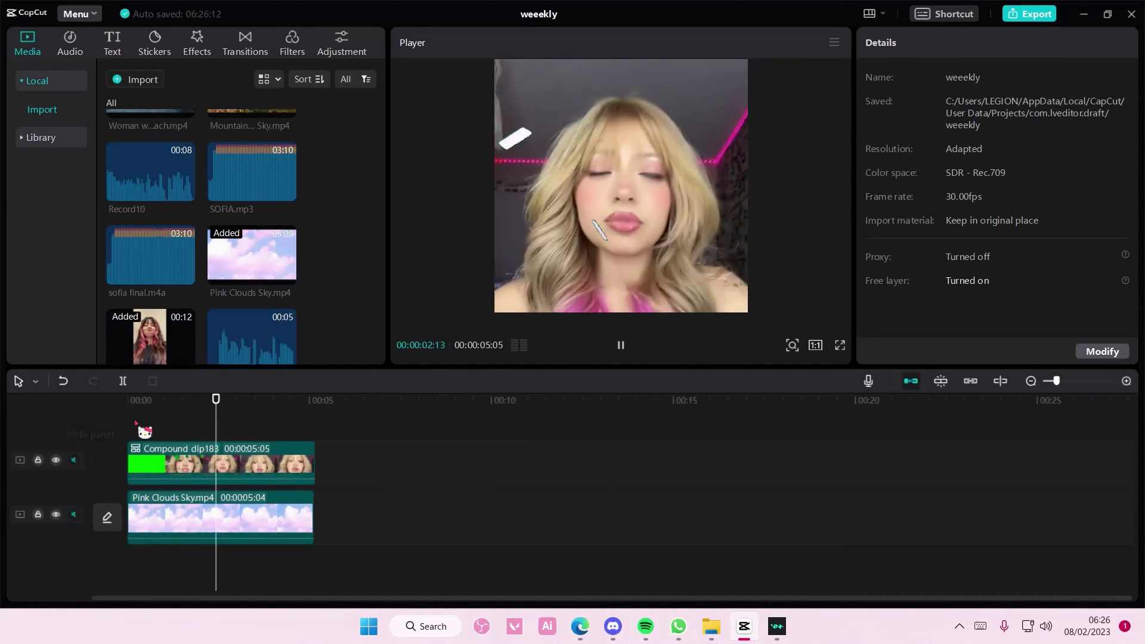
pyautogui.press('space')
pyautogui.moveTo(233, 430); pyautogui.dragTo(76, 431)
pyautogui.press('space')
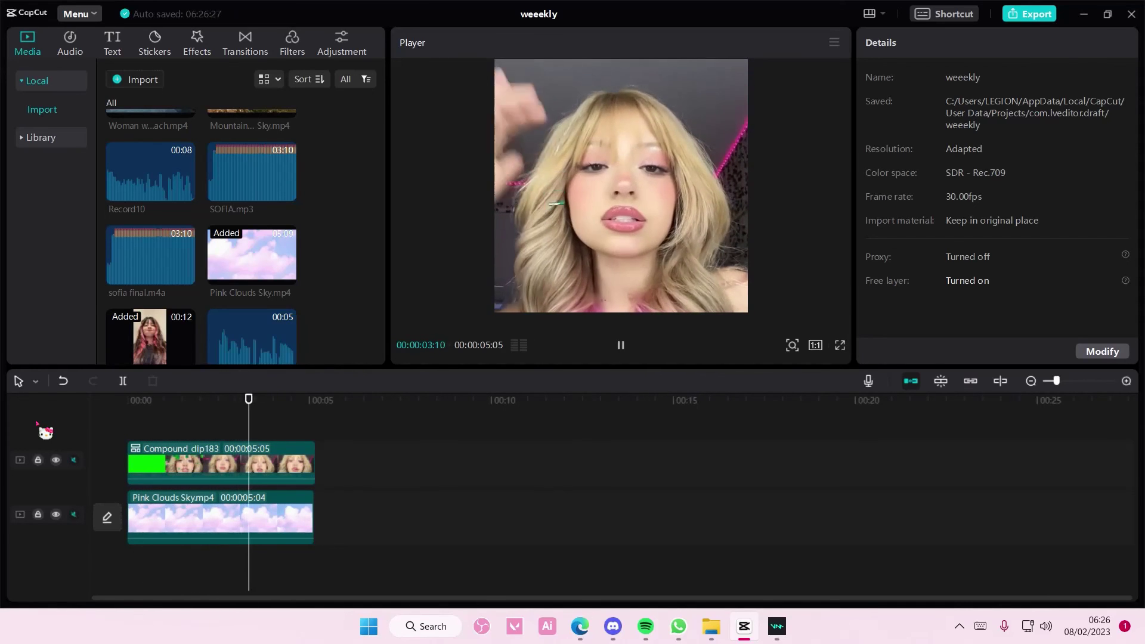
pyautogui.press('space')
pyautogui.moveTo(268, 413); pyautogui.dragTo(55, 418)
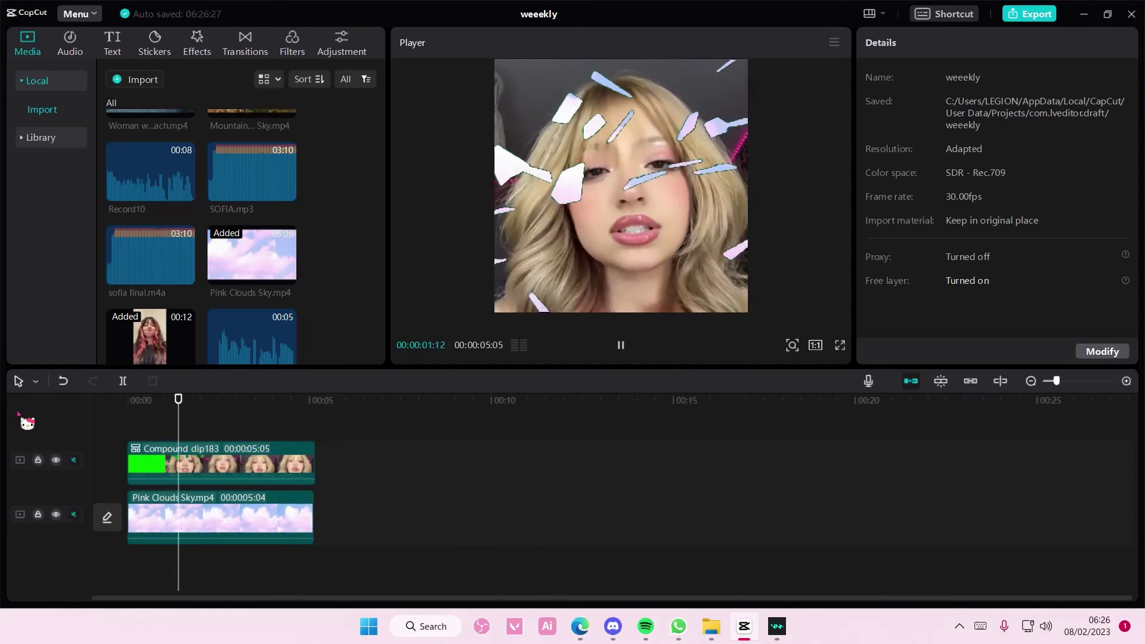
pyautogui.press('space')
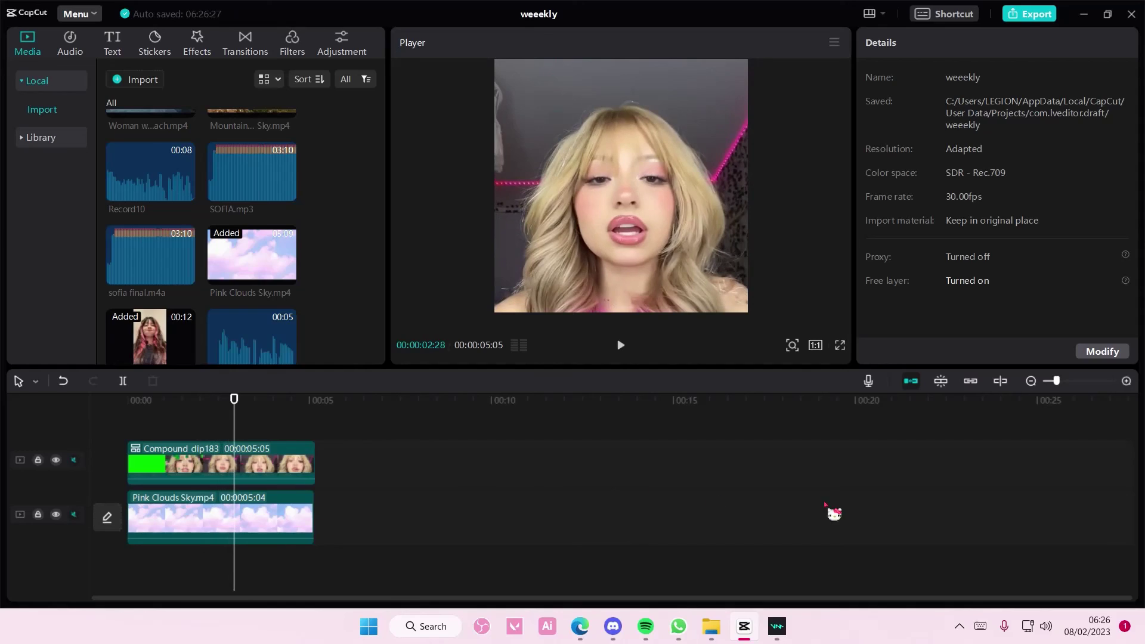